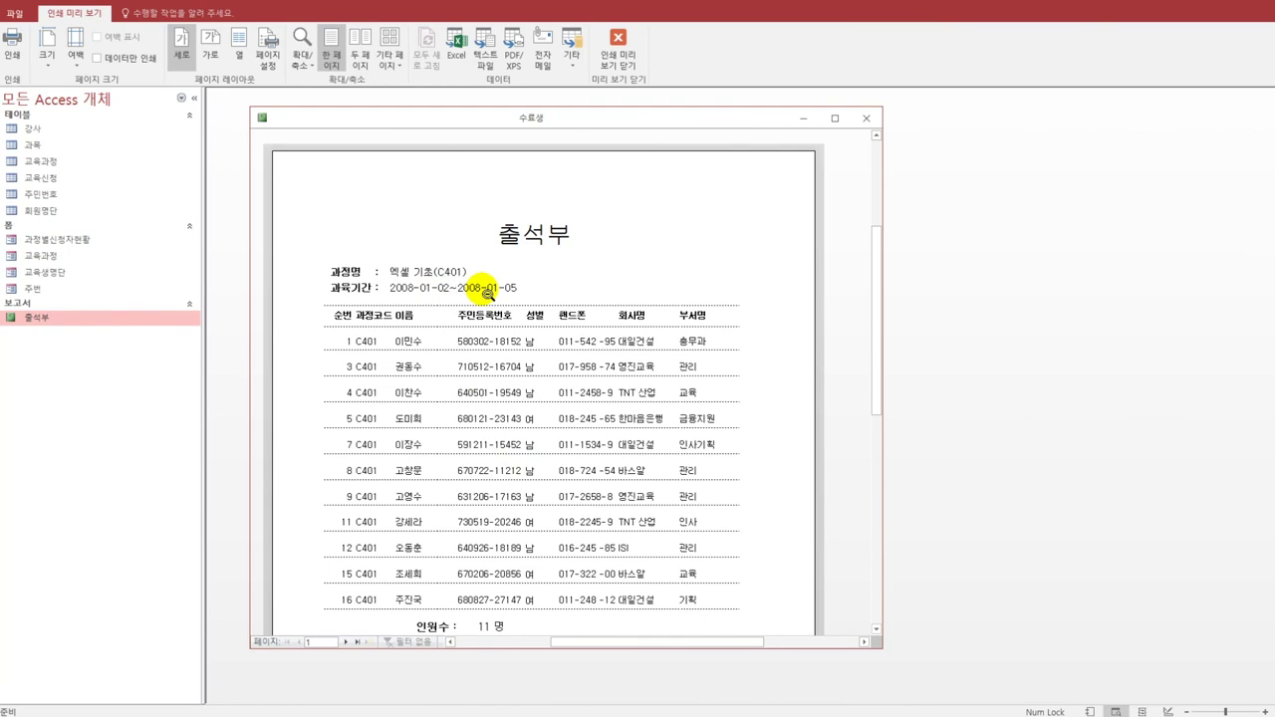
# - Review the 출석부 report in print preview, including its count and page footer, and close the report
pyautogui.scroll(-2, 522, 407)
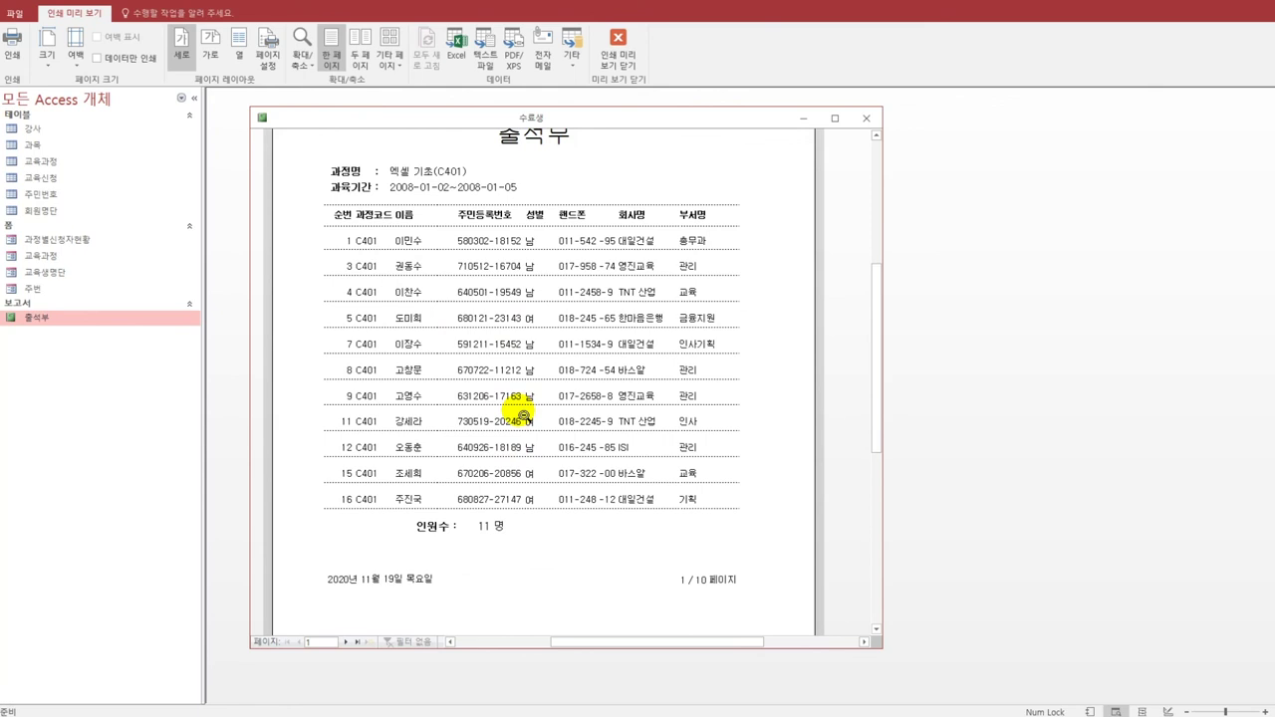
pyautogui.scroll(1, 521, 407)
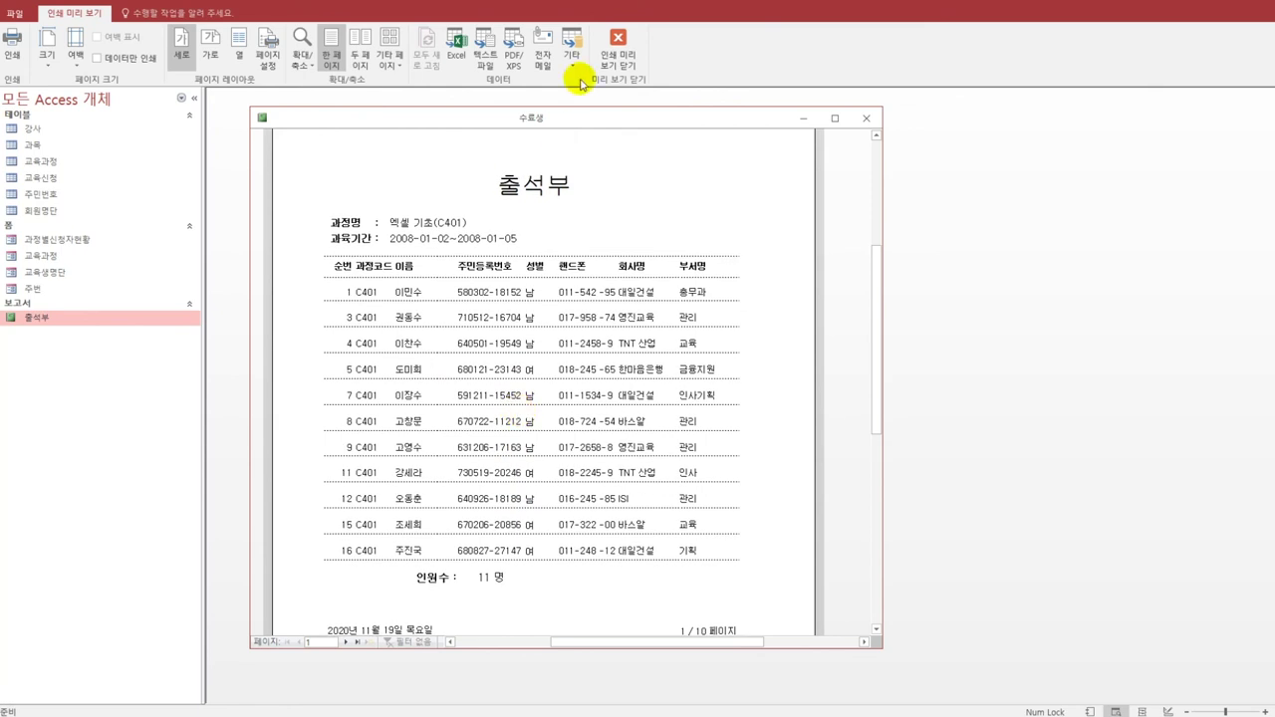
pyautogui.click(617, 46)
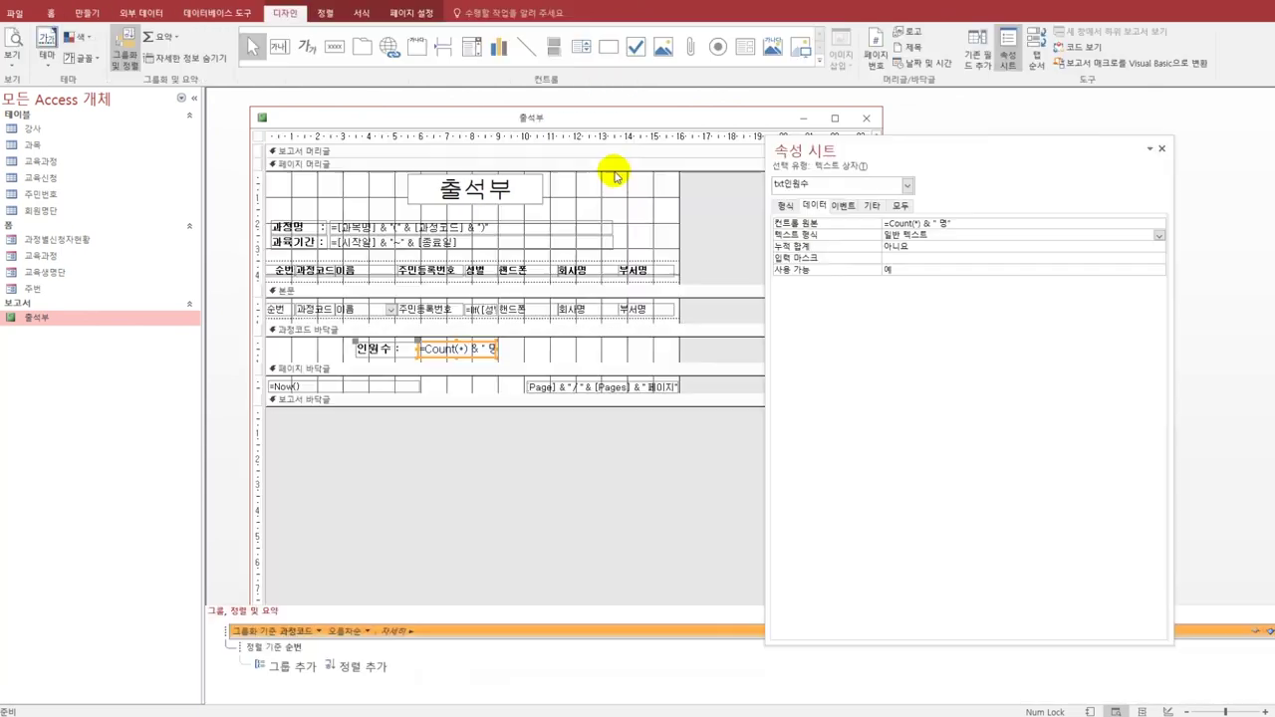
pyautogui.click(865, 118)
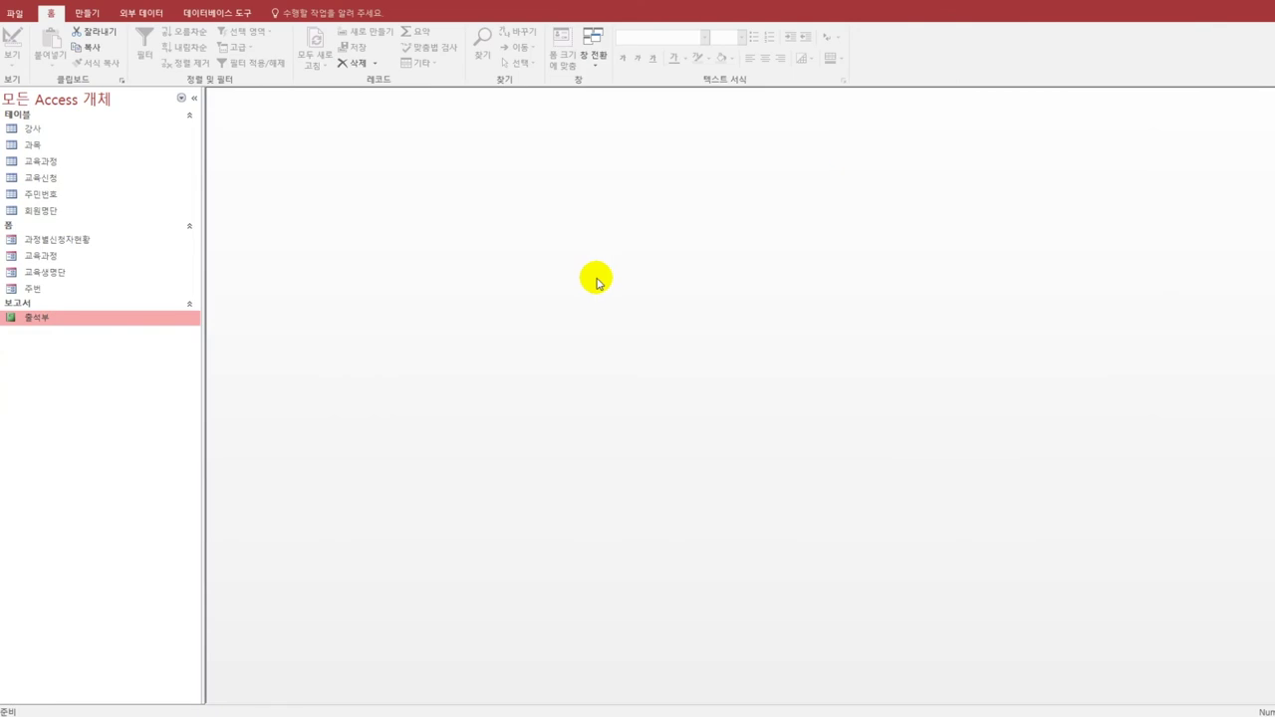
# - Open the 과정별신청자현황 form in design view and move its window clear of the property sheet
pyautogui.click(74, 247)
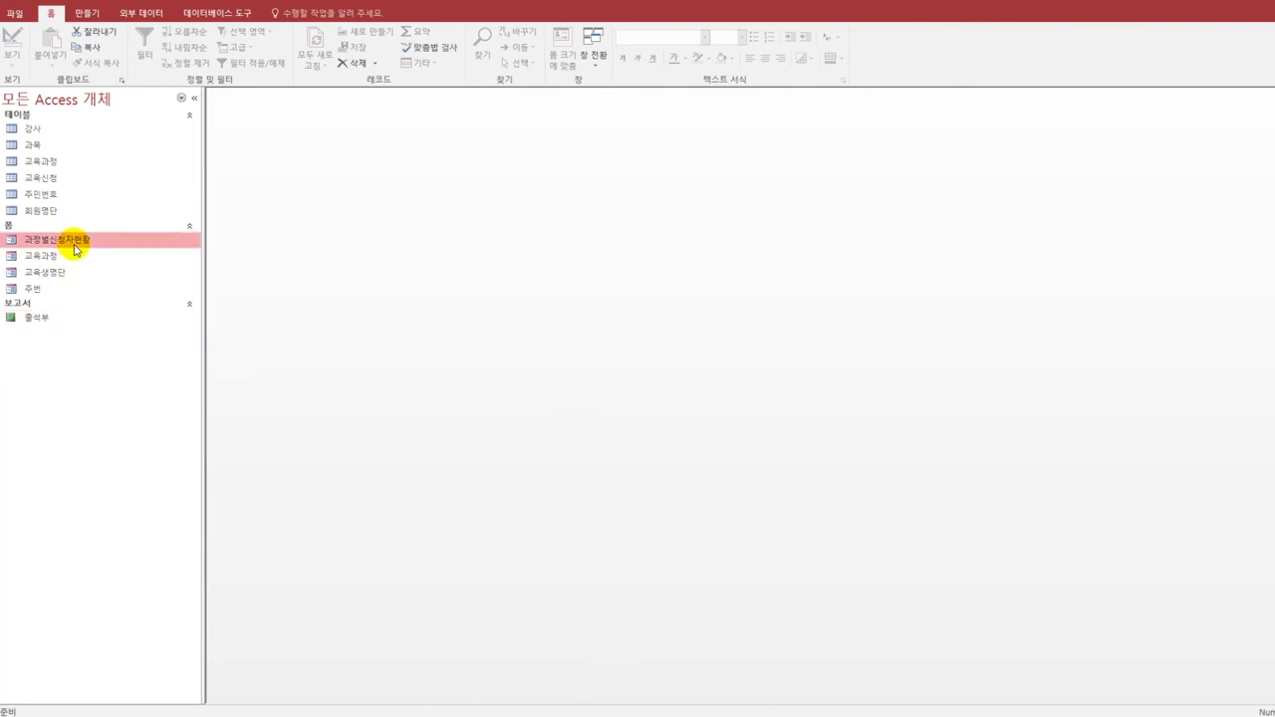
pyautogui.rightClick(75, 250)
pyautogui.click(143, 286)
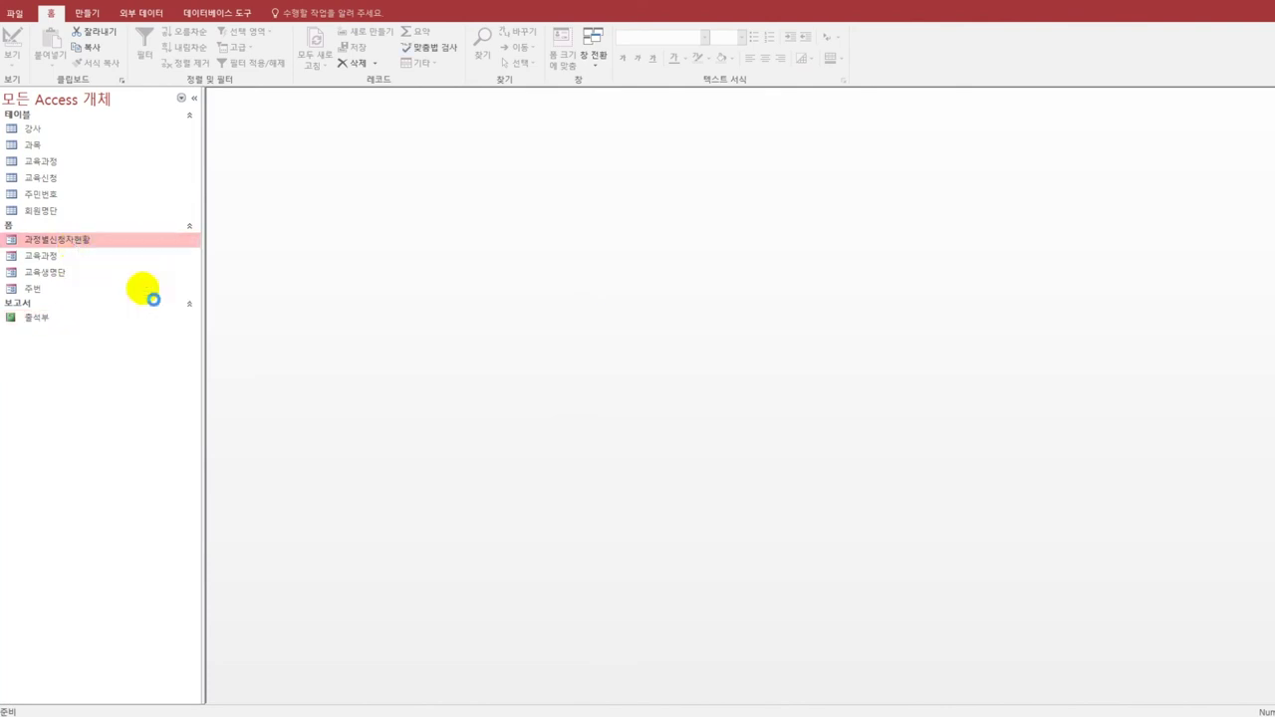
pyautogui.moveTo(385, 105); pyautogui.dragTo(361, 128)
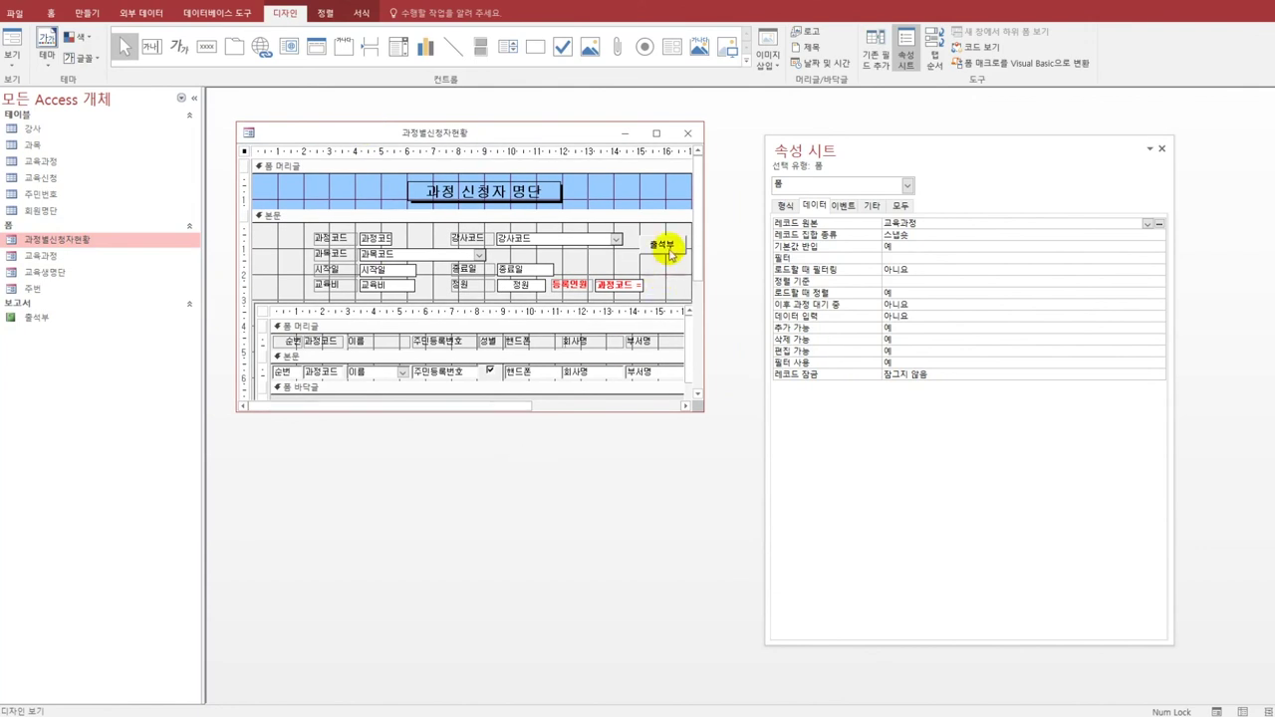
# - Set the On Click event of the cmd출석부 button to [이벤트 프로시저] and open its code procedure
pyautogui.click(664, 246)
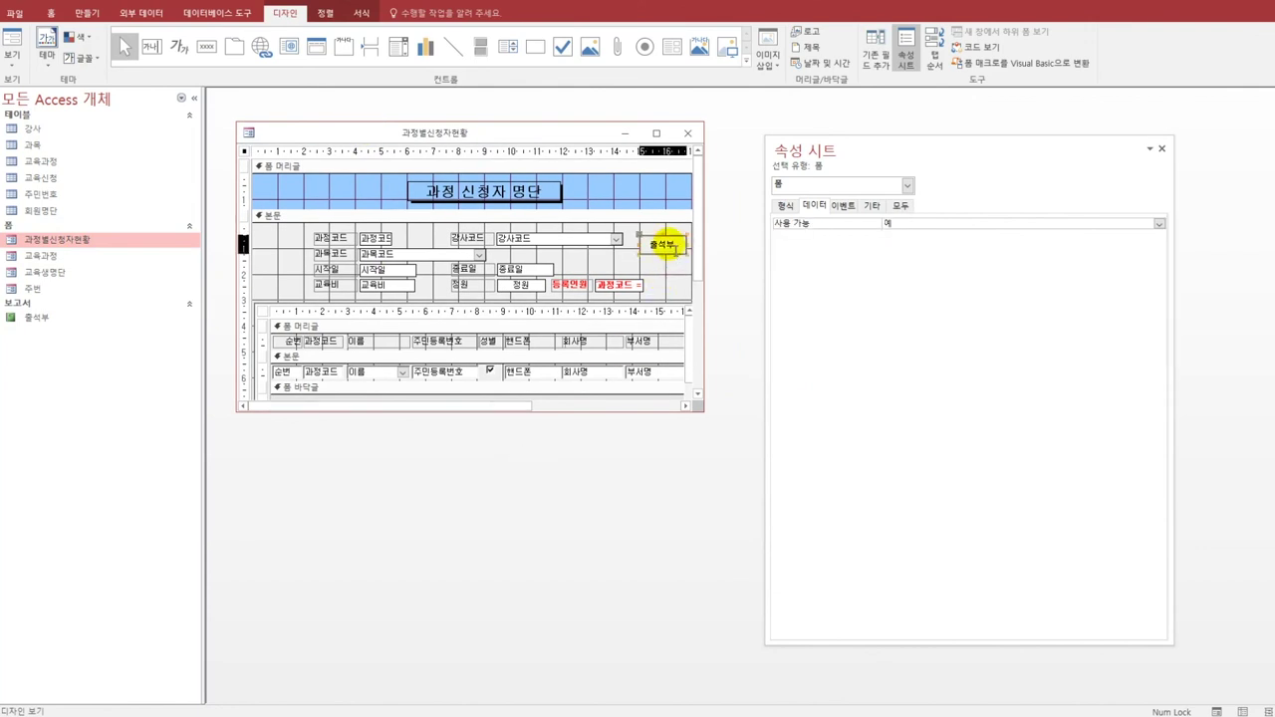
pyautogui.click(783, 207)
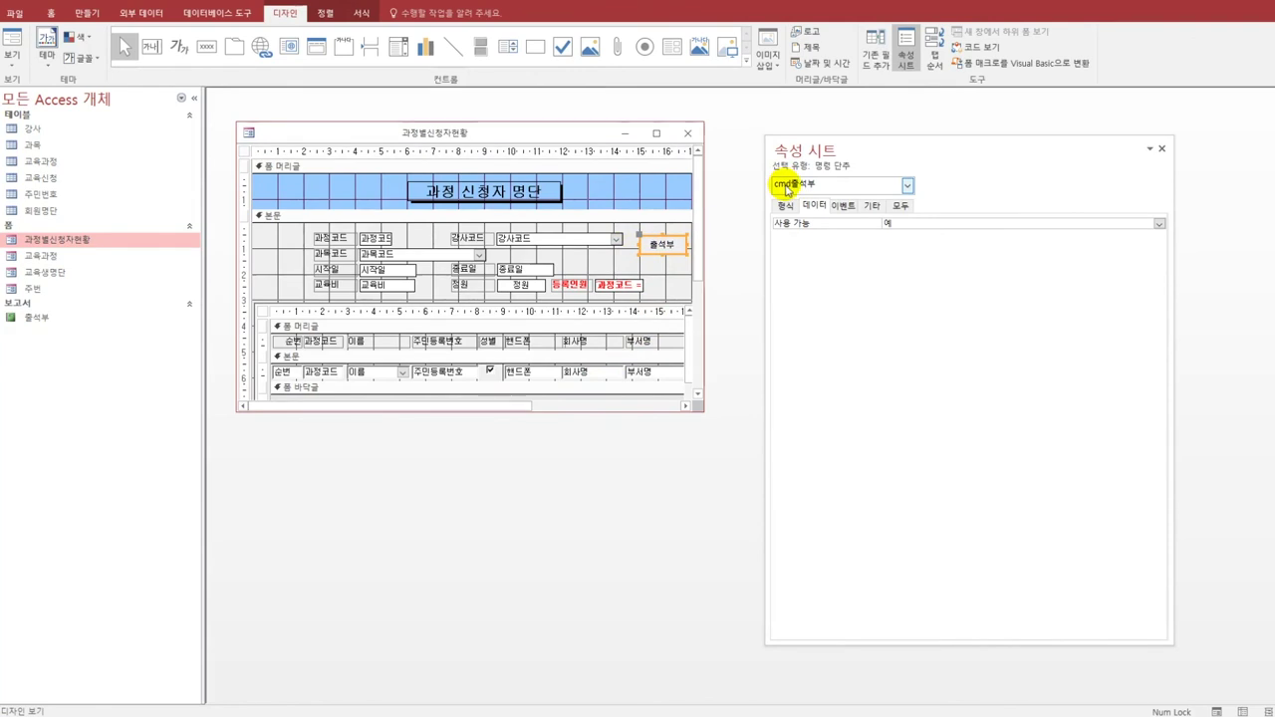
pyautogui.click(842, 207)
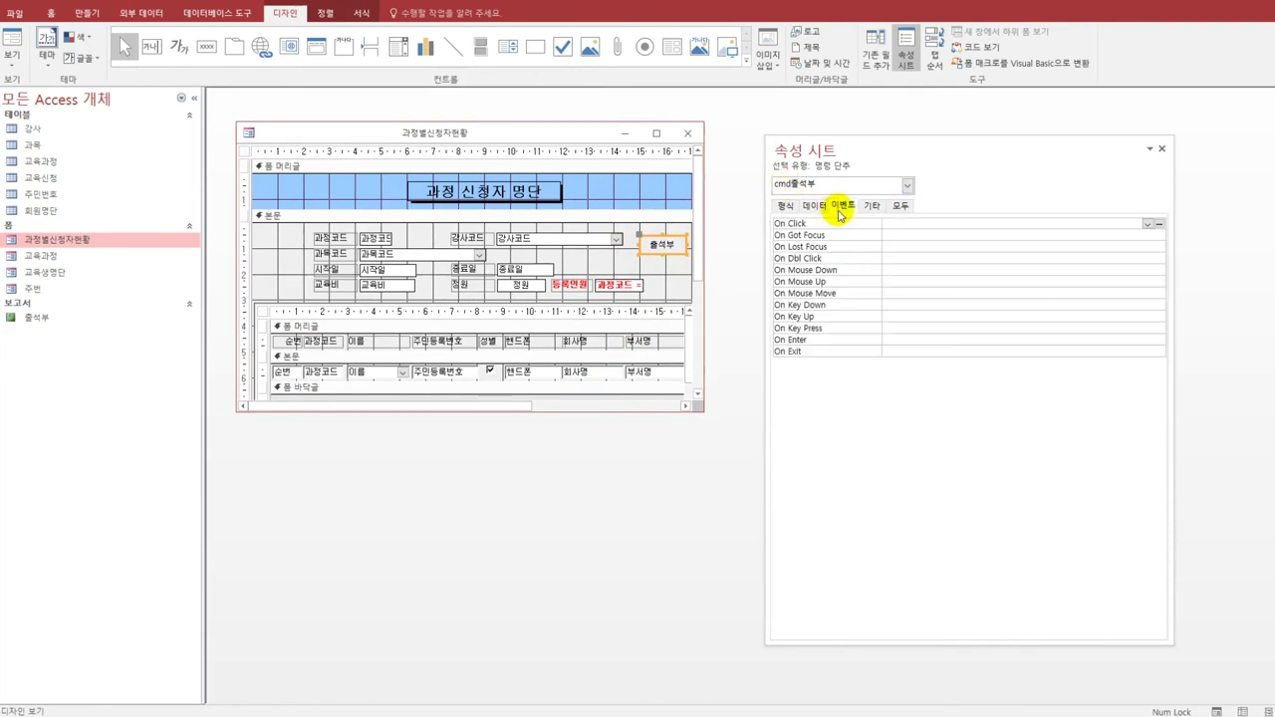
pyautogui.click(896, 223)
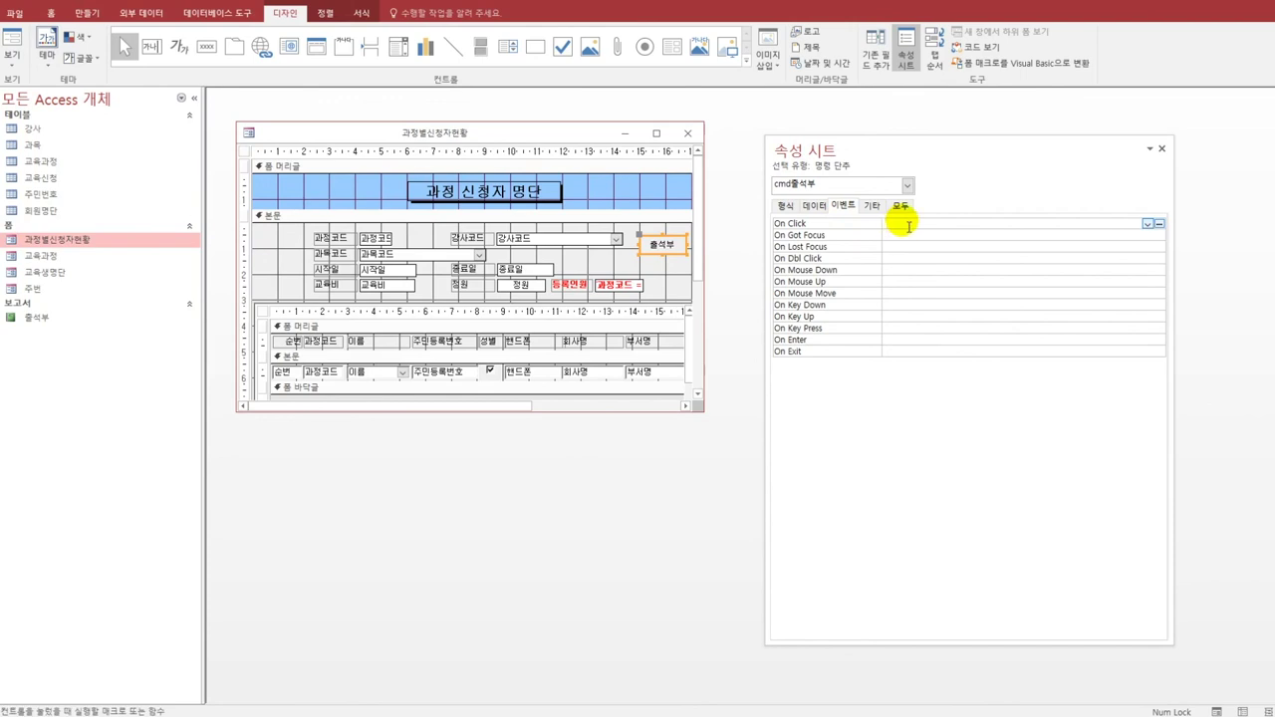
pyautogui.click(1147, 223)
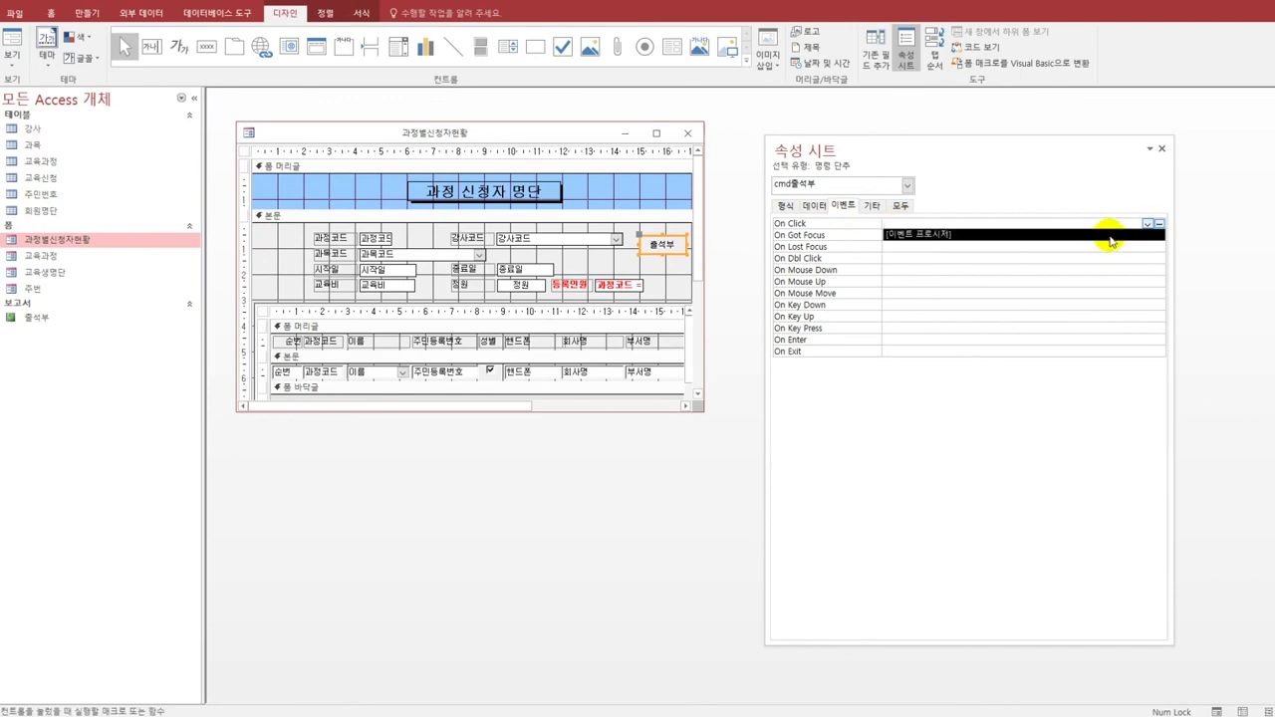
pyautogui.click(1111, 237)
pyautogui.click(1159, 223)
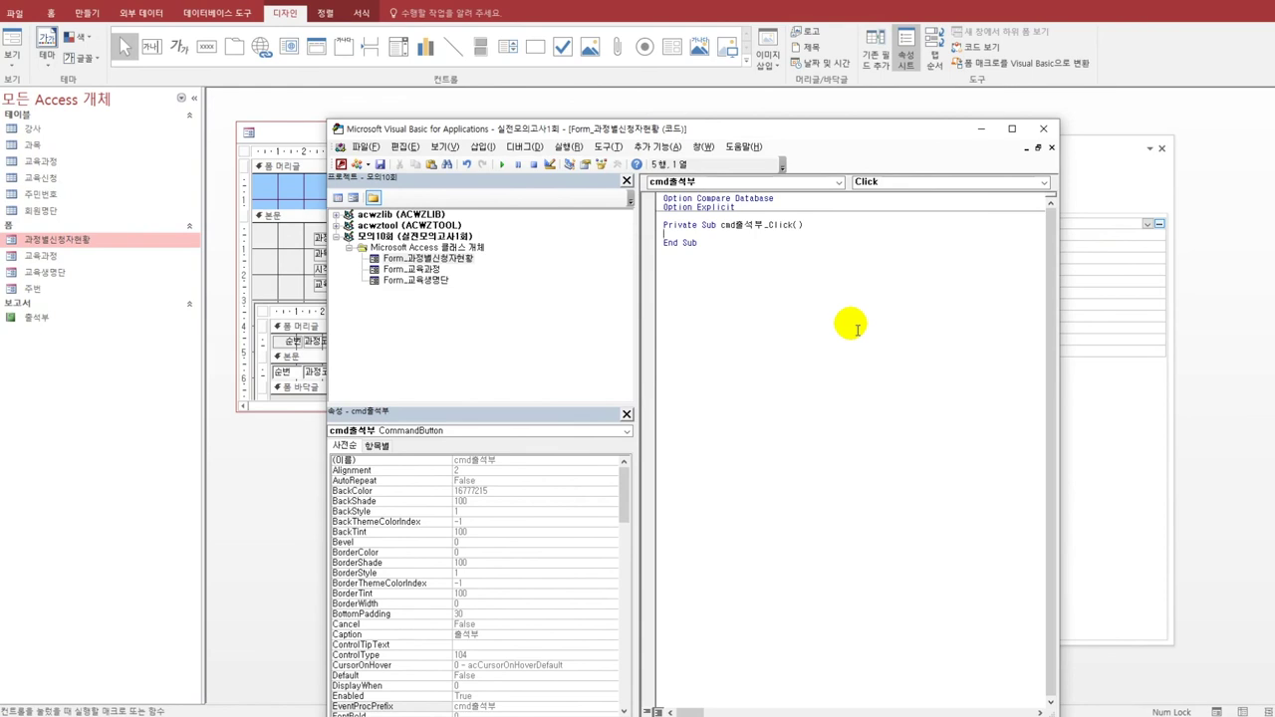
# - Write a DoCmd.OpenReport statement in the click procedure for the report "출석부" with the view acViewPreview
pyautogui.press('Tab')
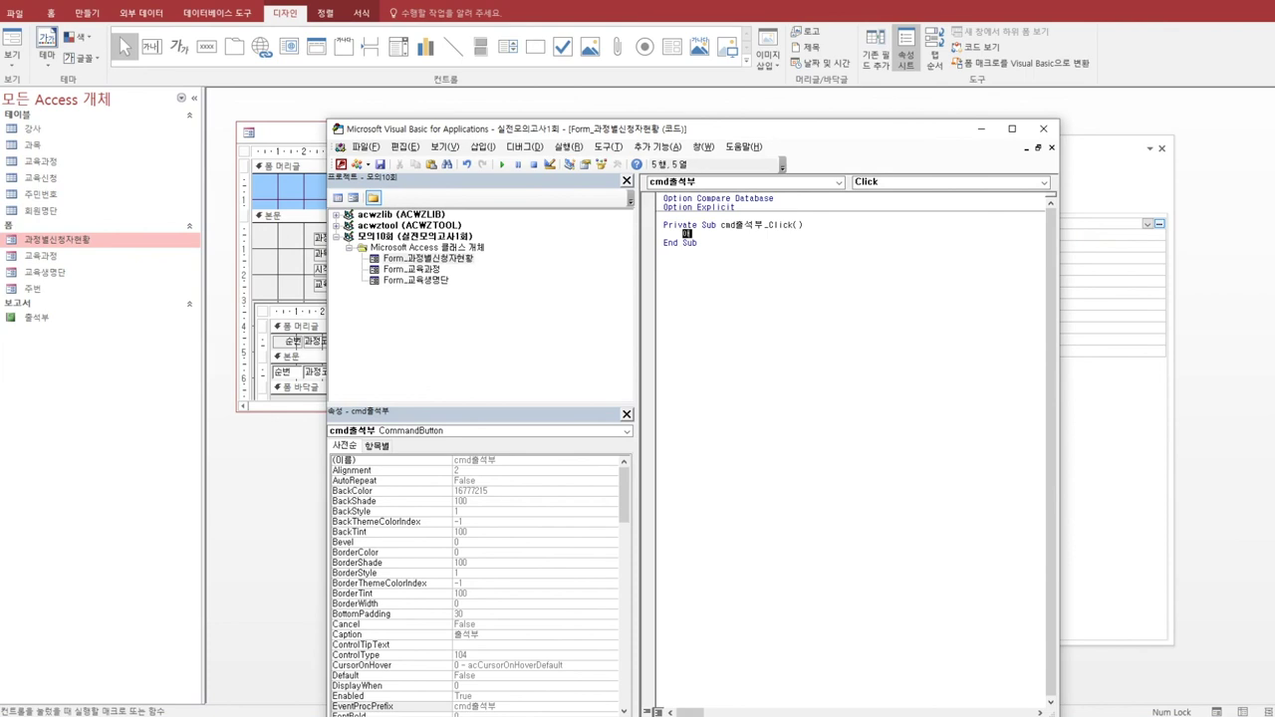
pyautogui.write('docmd.')
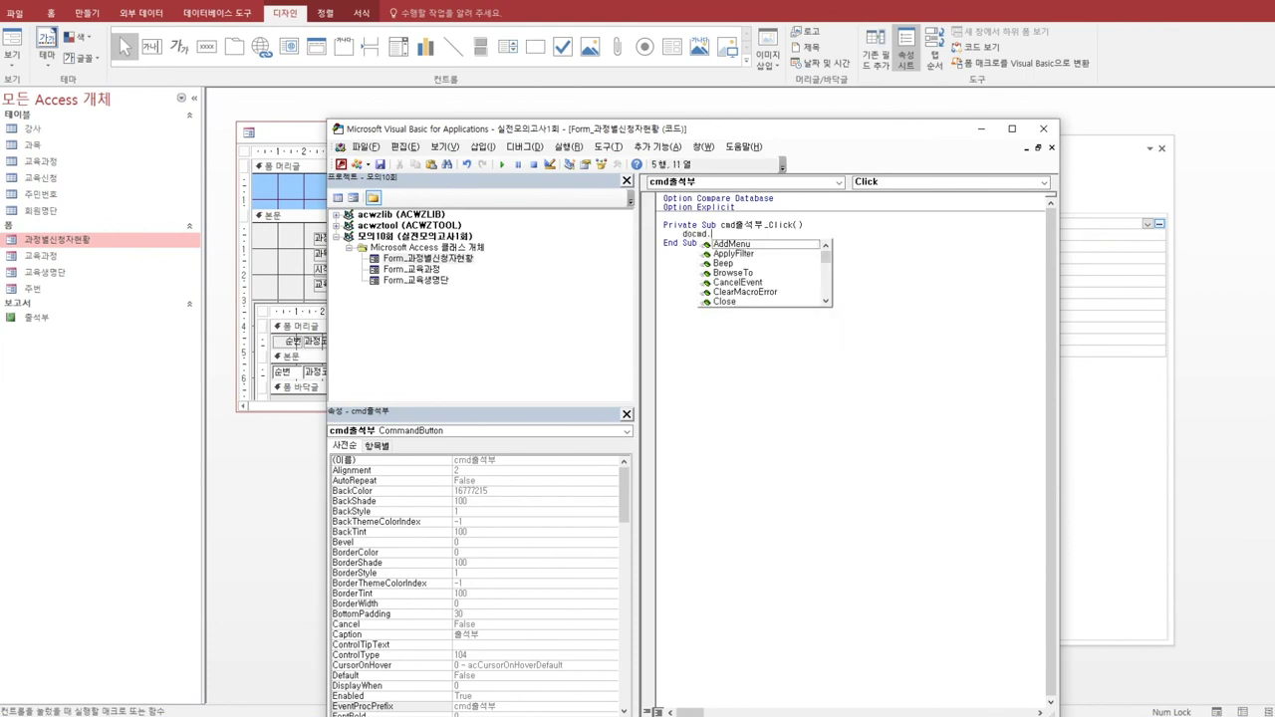
pyautogui.write('openReport ')
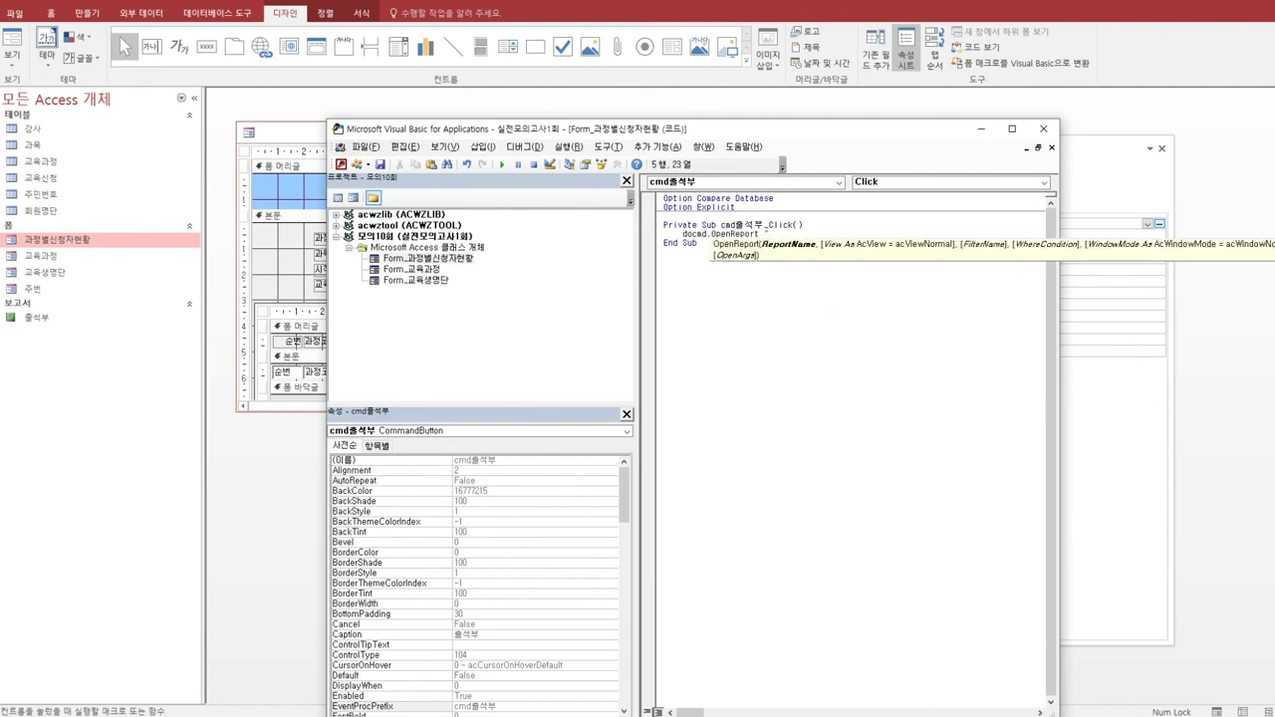
pyautogui.write(' "출석부",')
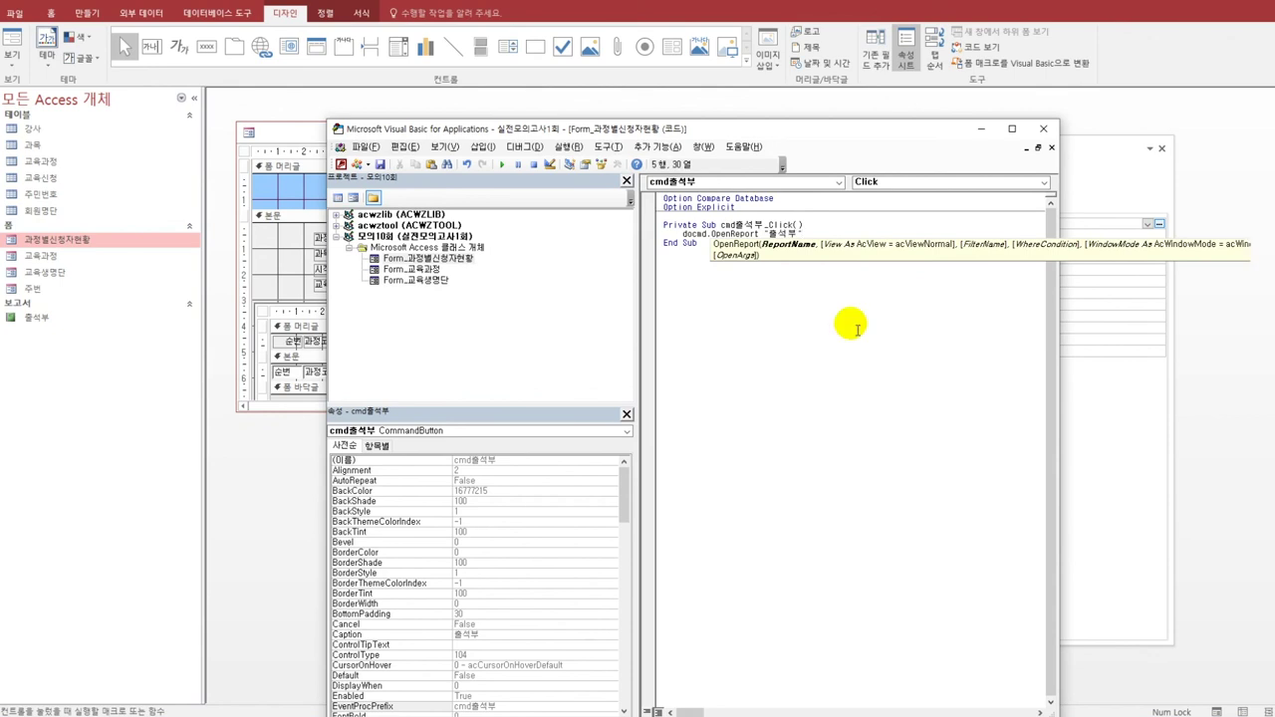
pyautogui.press('Down')
pyautogui.press('Down')
pyautogui.press('Down')
pyautogui.press('Down')
pyautogui.press('Down')
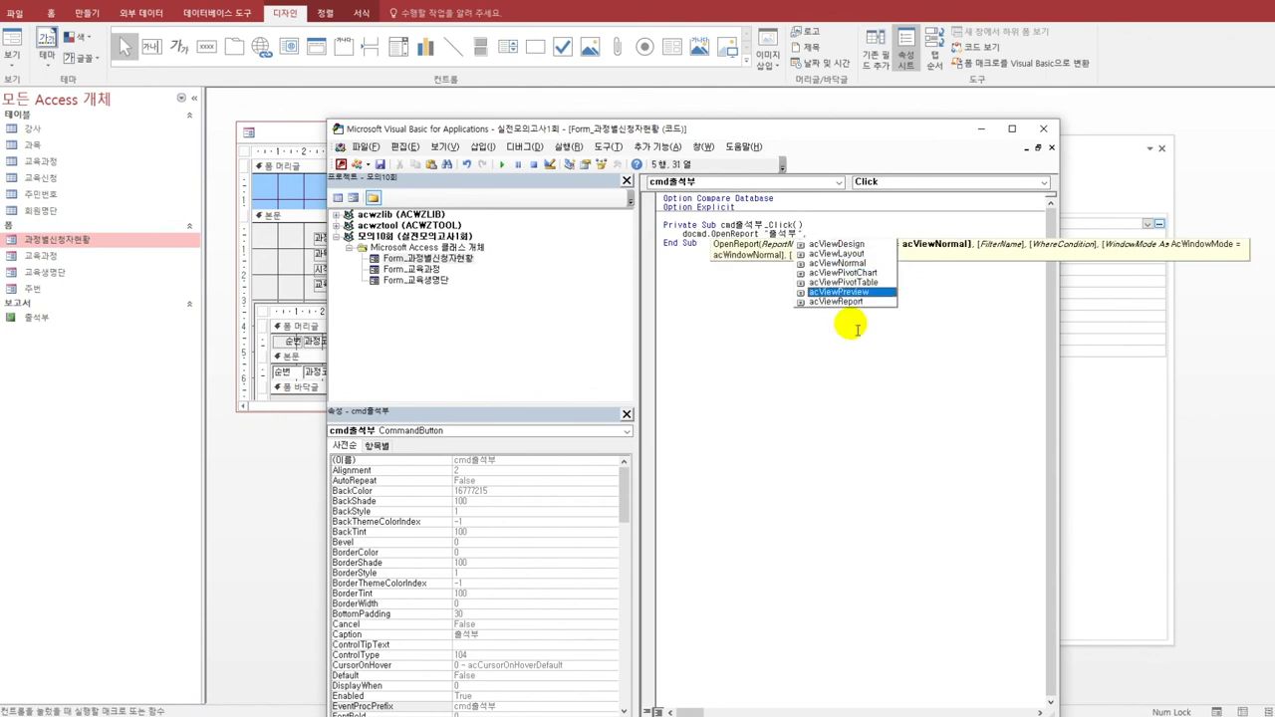
pyautogui.press('Tab')
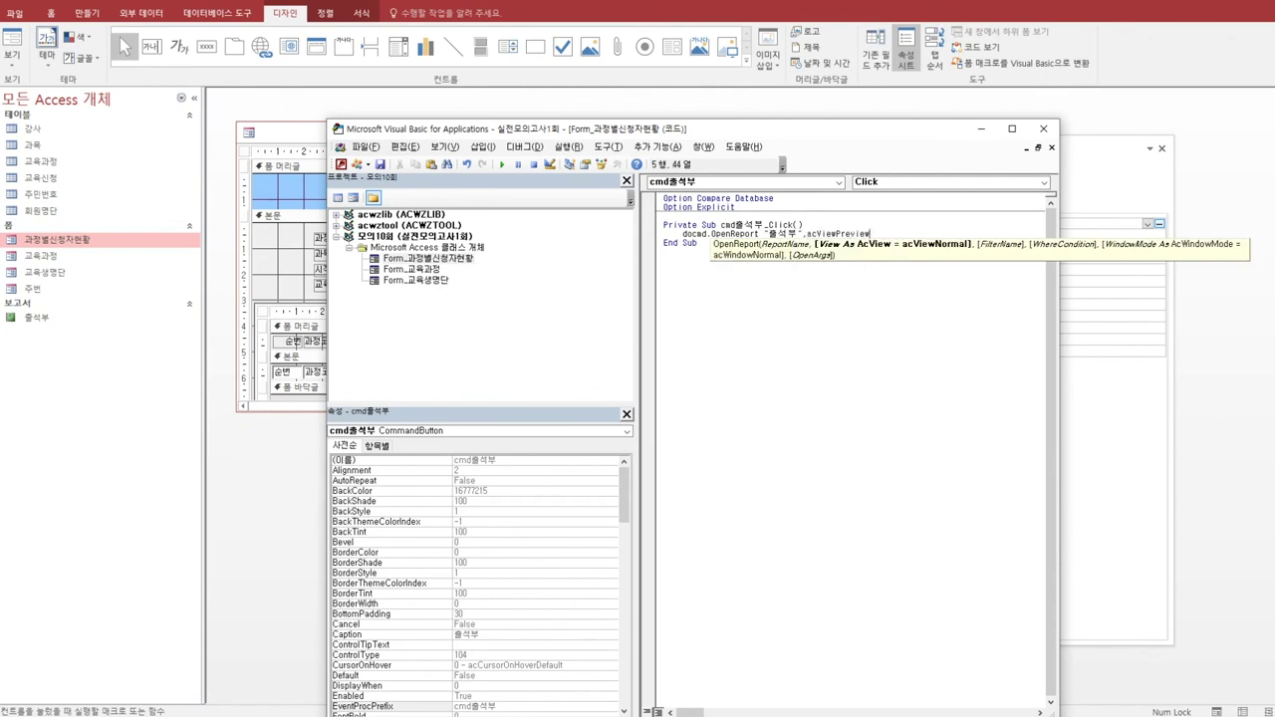
# - Skip the filter name argument and add the where condition "과정코드 = '" & txt과정코드 & "'" to the OpenReport statement
pyautogui.write(',,')
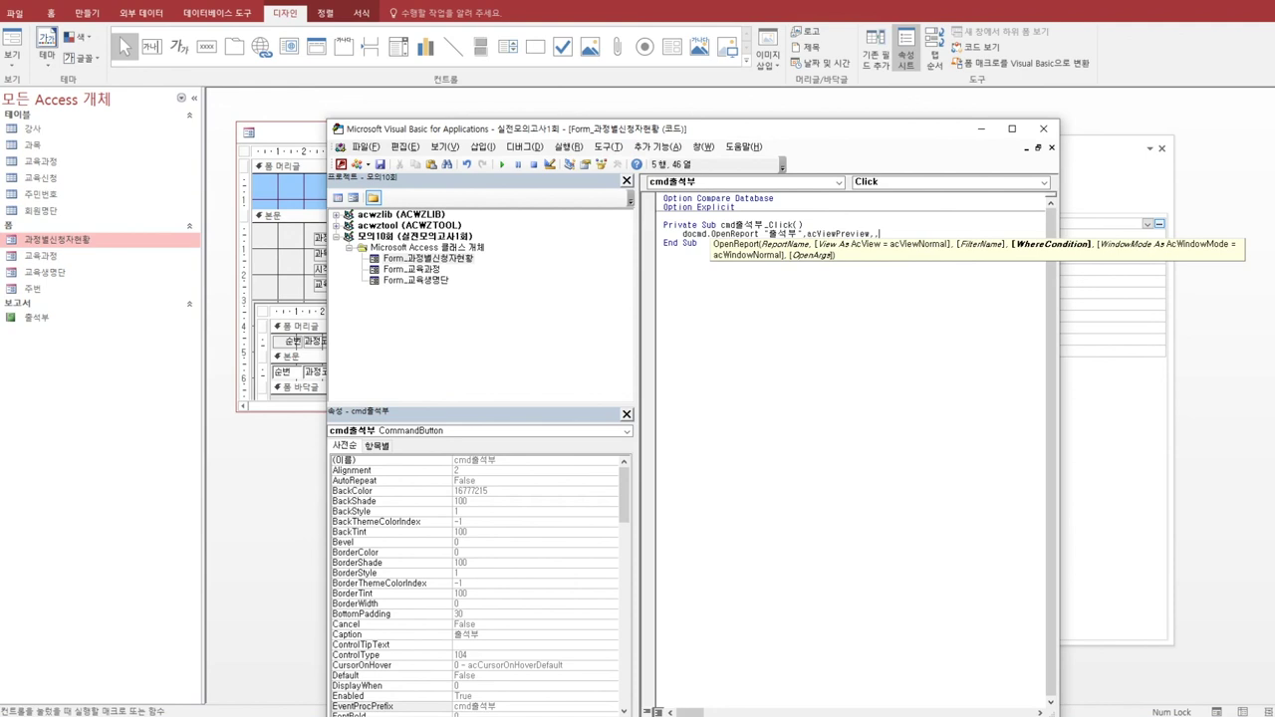
pyautogui.write('"과정코드 = txt과정코드"')
pyautogui.press('Left')
pyautogui.press('Left')
pyautogui.press('Left')
pyautogui.press('Left')
pyautogui.press('Left')
pyautogui.write("'")
pyautogui.press('Right')
pyautogui.press('Right')
pyautogui.press('Left')
pyautogui.press('Left')
pyautogui.press('Left')
pyautogui.press('Left')
pyautogui.press('Left')
pyautogui.press('Left')
pyautogui.press('Left')
pyautogui.write('" &')
pyautogui.press('Right')
pyautogui.press('Right')
pyautogui.press('Right')
pyautogui.press('Right')
pyautogui.press('Right')
pyautogui.press('Right')
pyautogui.press('Right')
pyautogui.write('&')
pyautogui.click(857, 329)
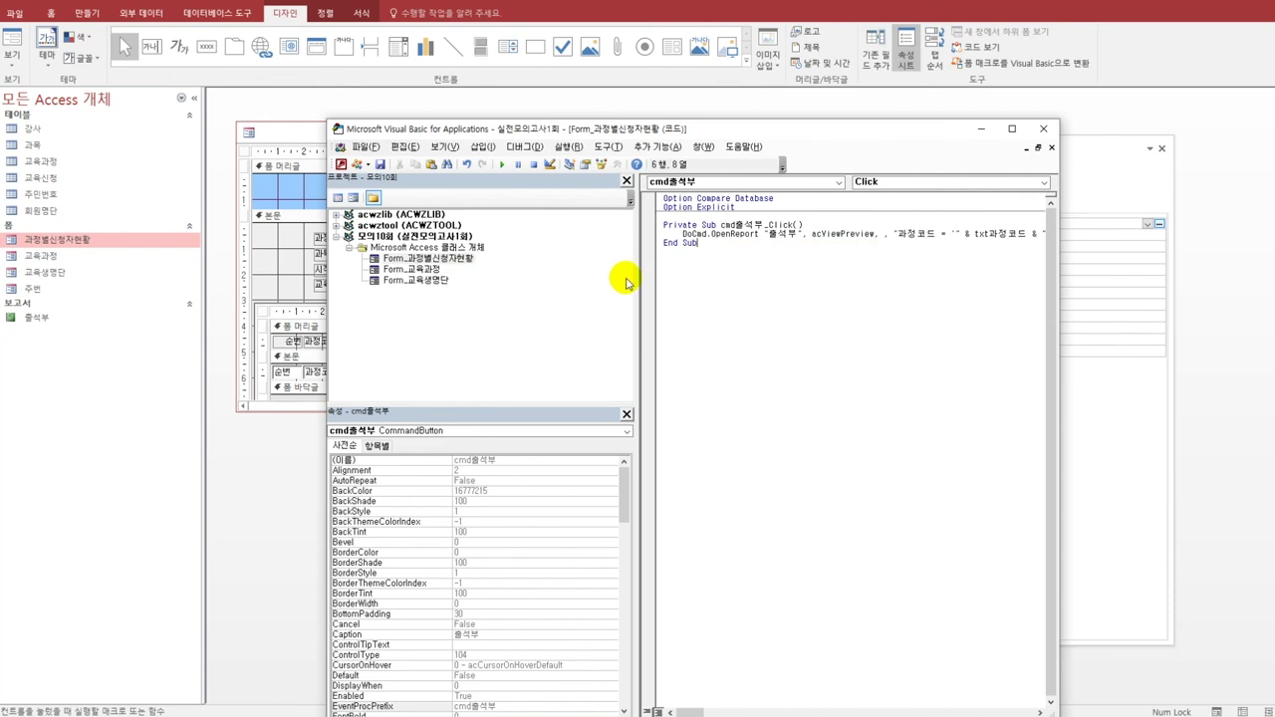
# - Widen the code pane to check the full statement, and close the code editor and the 과정별신청자현황 form
pyautogui.moveTo(641, 289); pyautogui.dragTo(516, 294)
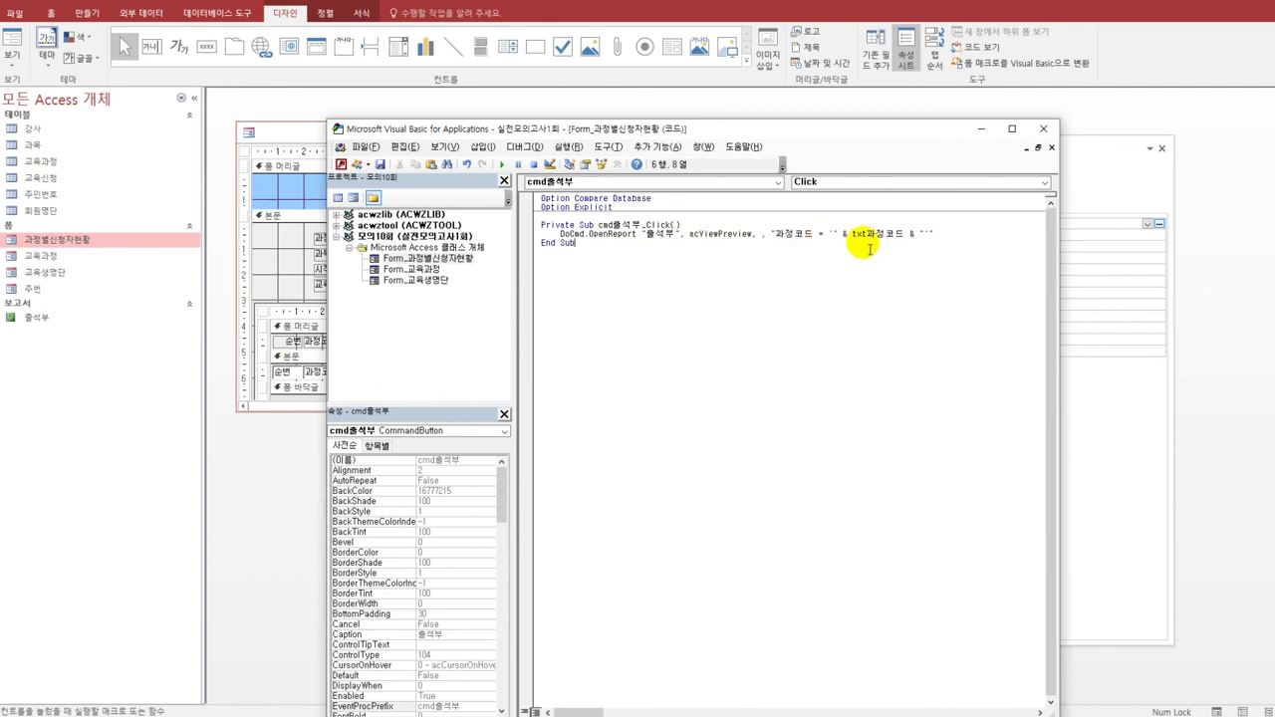
pyautogui.click(1043, 128)
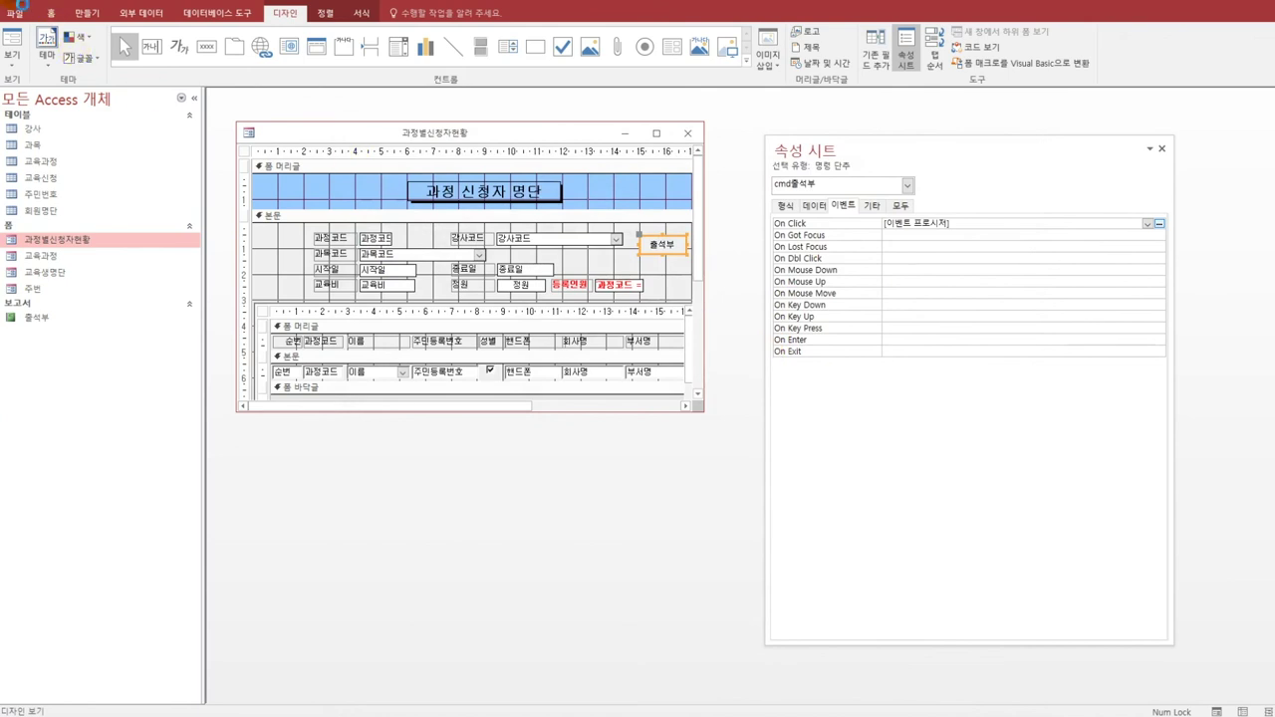
pyautogui.click(686, 132)
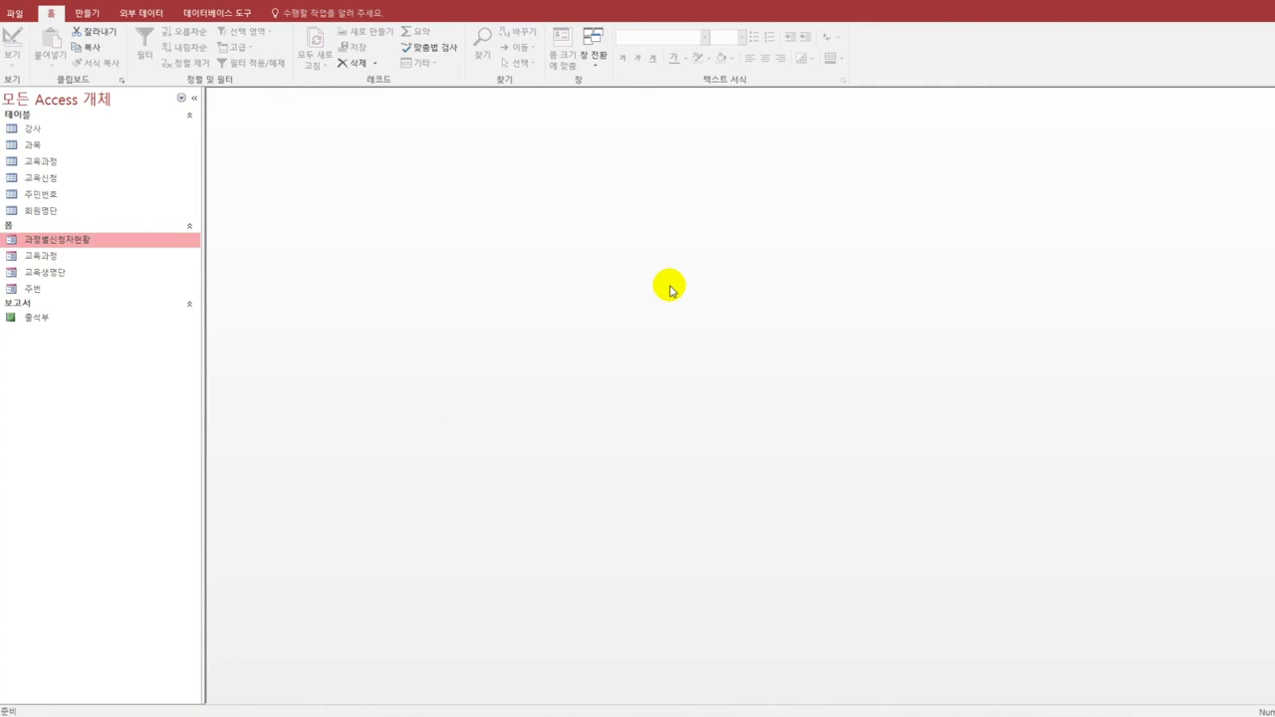
# - Create a new query in design view with the tables 회원명단 and 교육신청
pyautogui.click(86, 13)
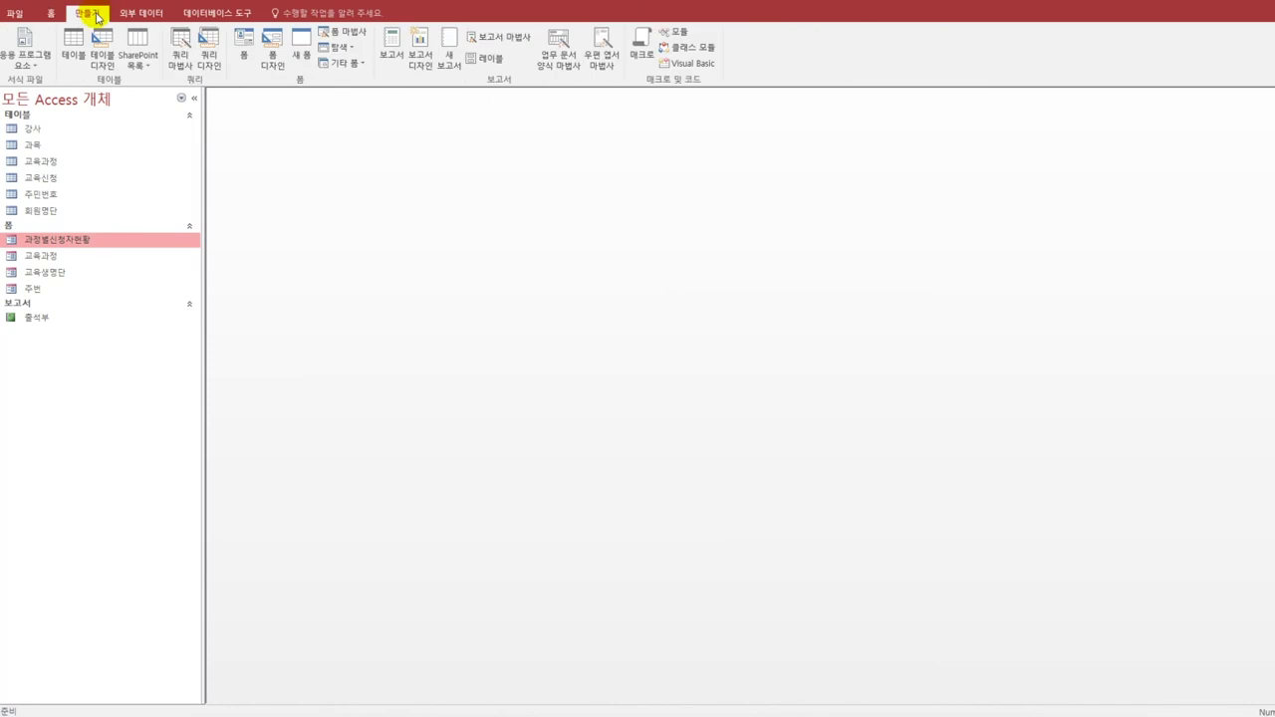
pyautogui.click(207, 60)
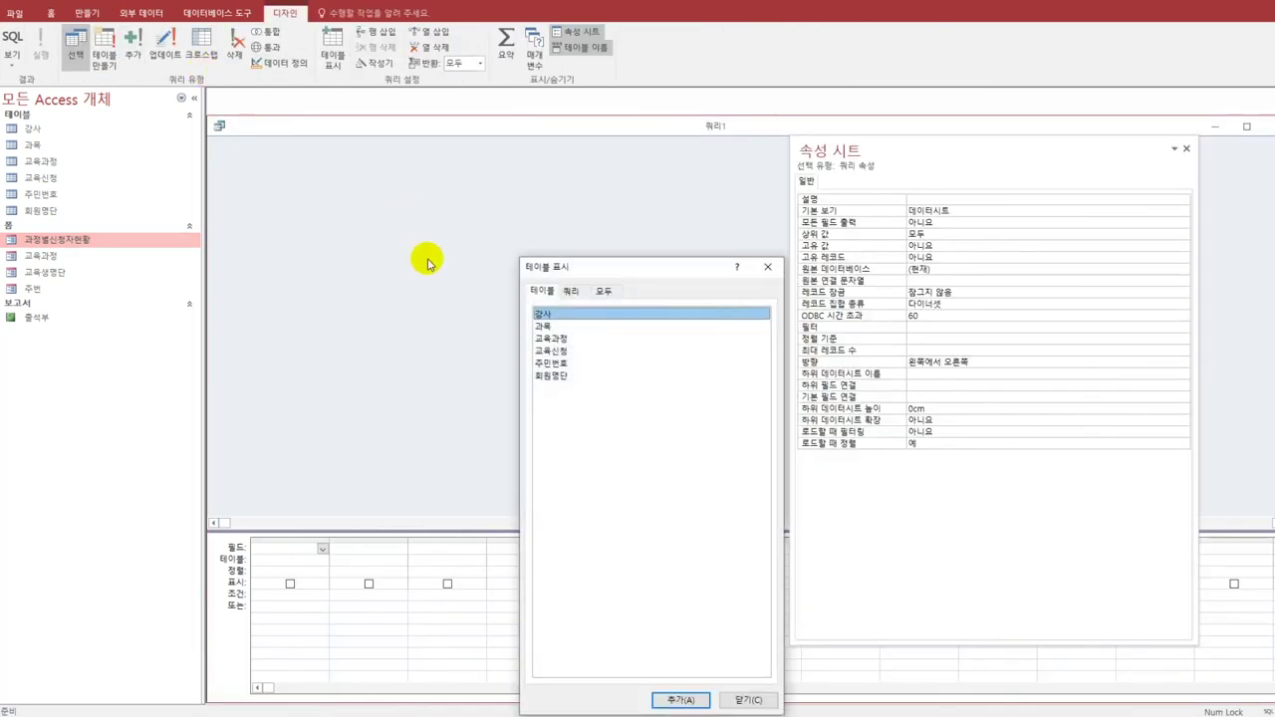
pyautogui.doubleClick(576, 376)
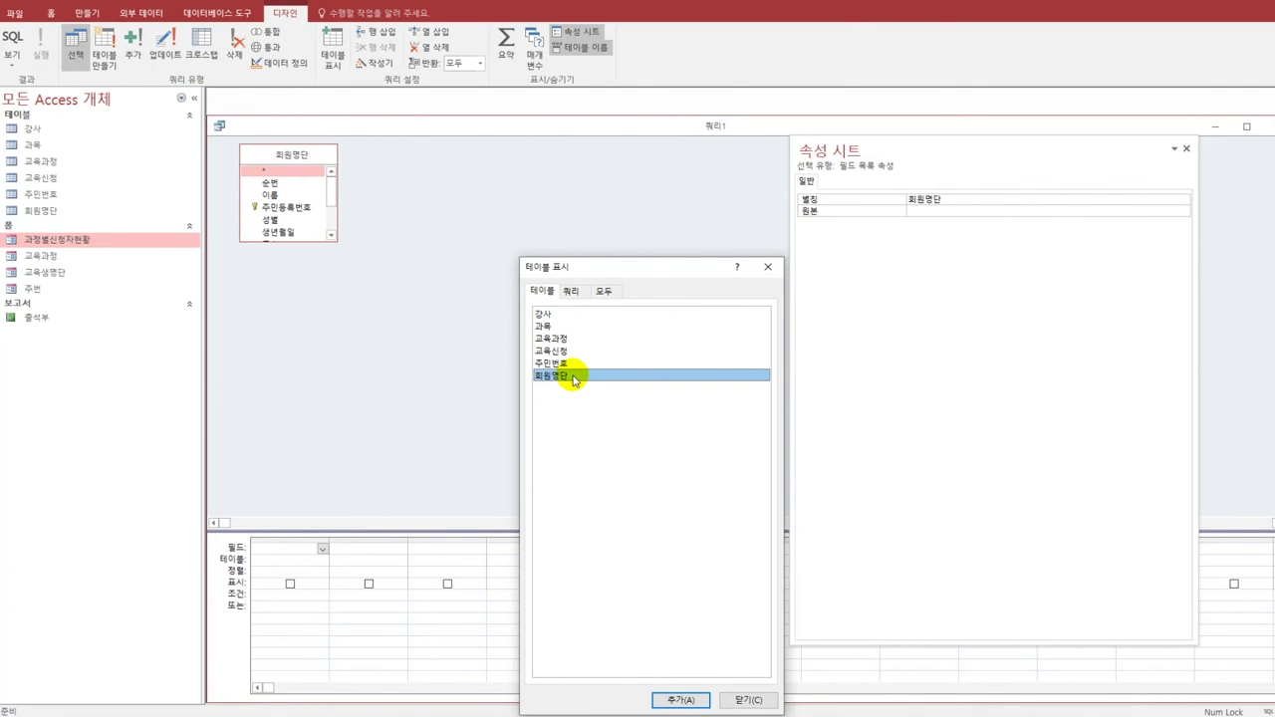
pyautogui.doubleClick(572, 352)
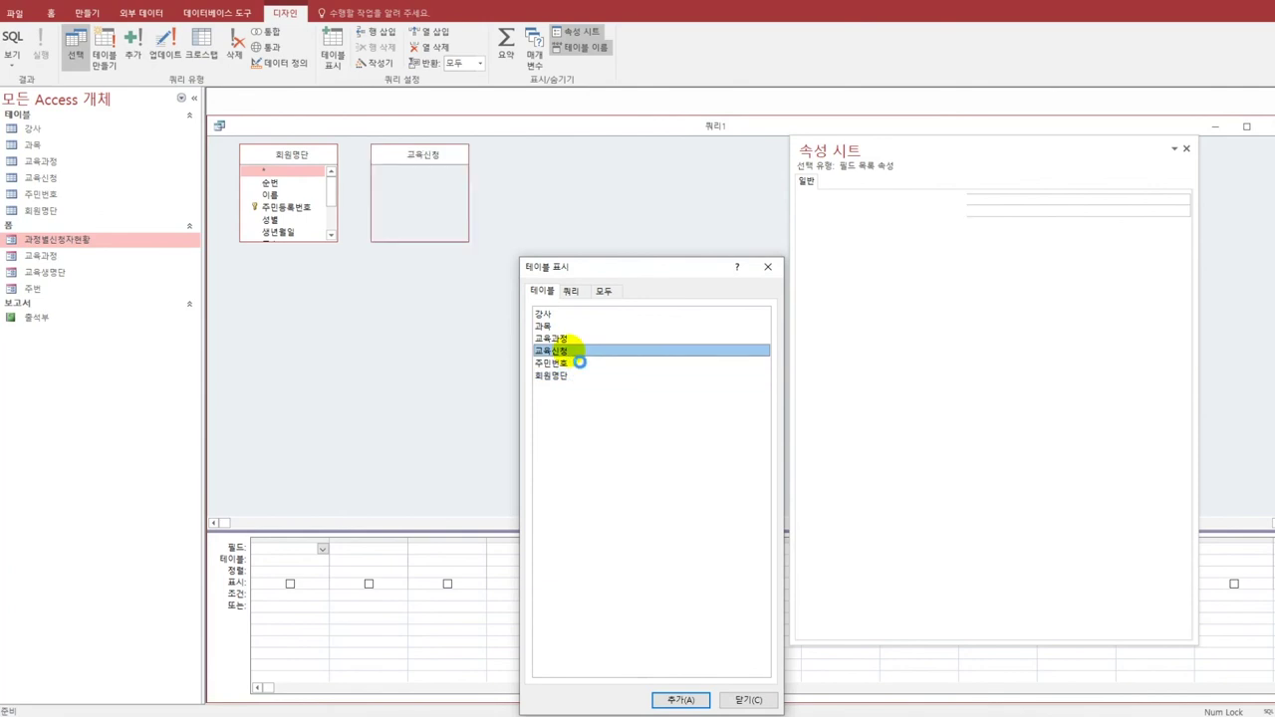
pyautogui.click(770, 268)
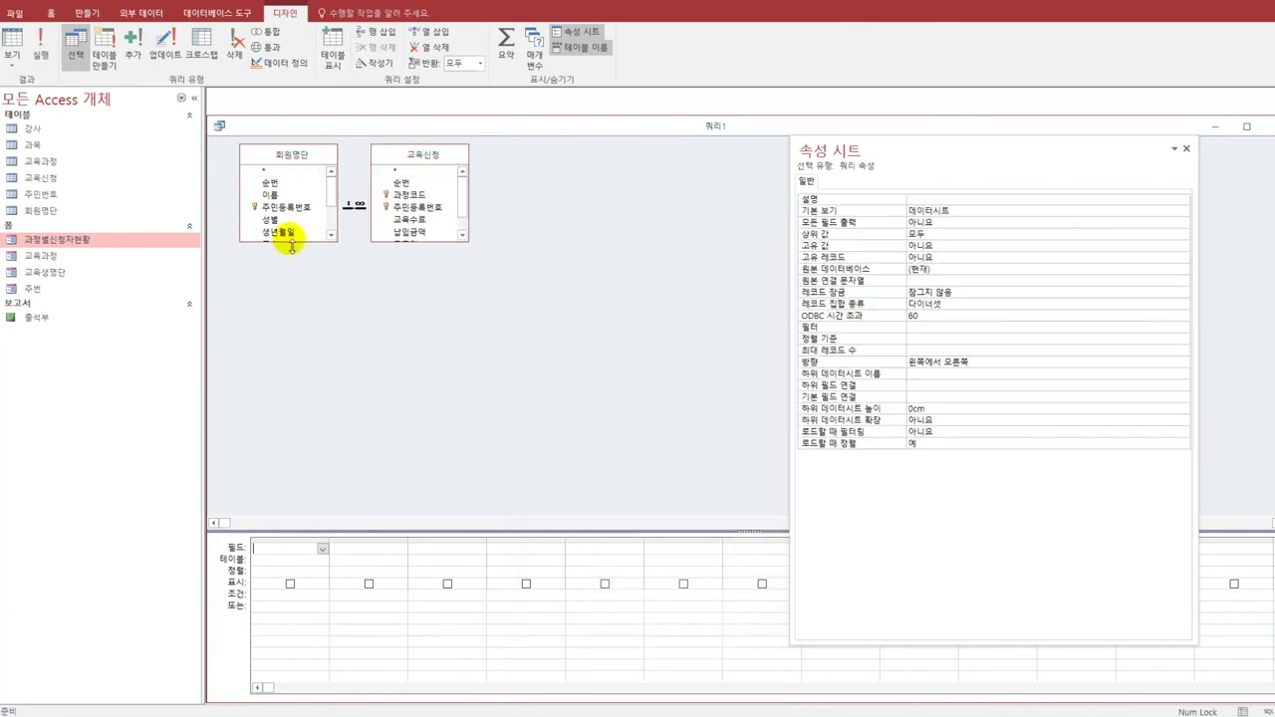
# - Enlarge both table boxes to show all their fields and move 교육신청 further away from 회원명단
pyautogui.moveTo(287, 245); pyautogui.dragTo(293, 305)
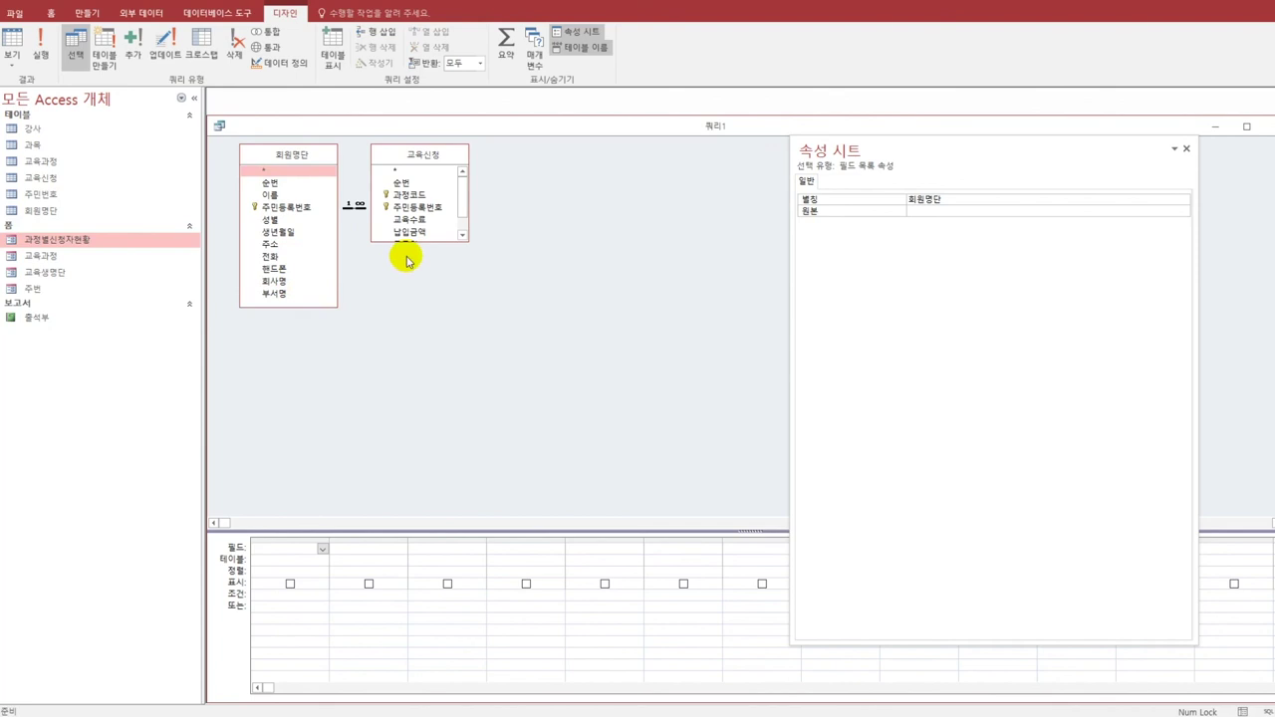
pyautogui.moveTo(410, 247); pyautogui.dragTo(419, 311)
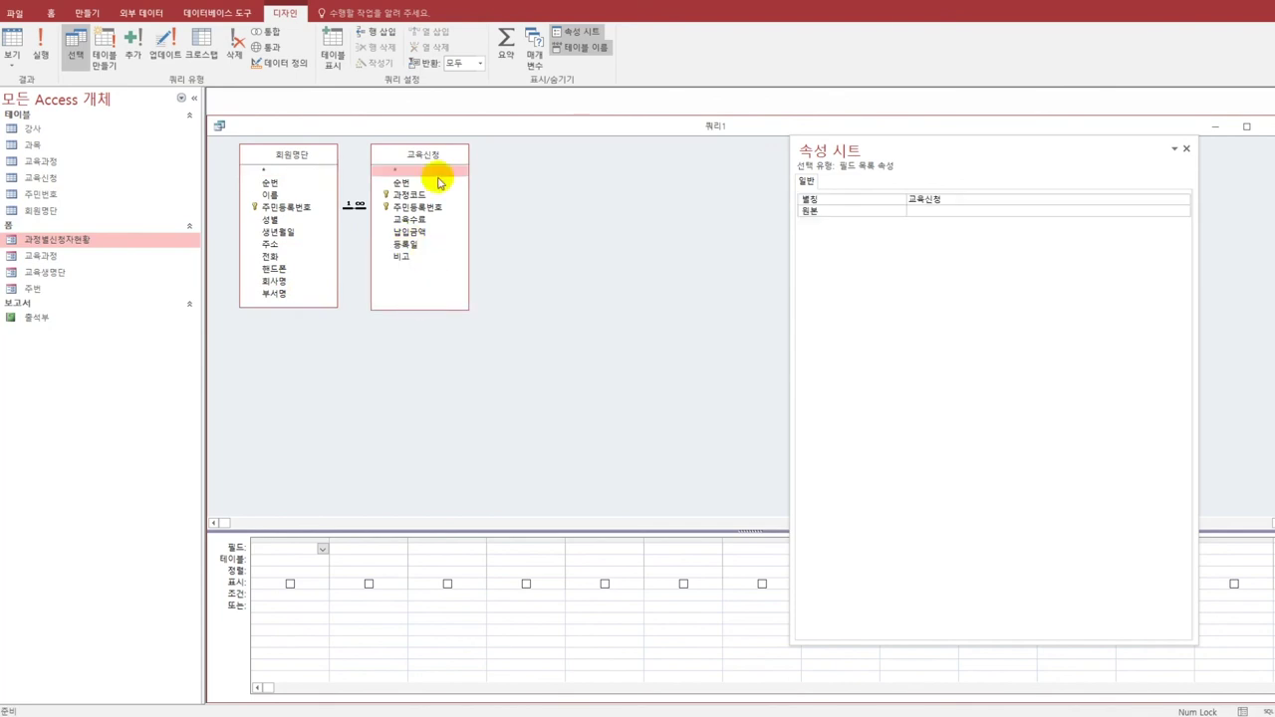
pyautogui.moveTo(450, 157); pyautogui.dragTo(485, 157)
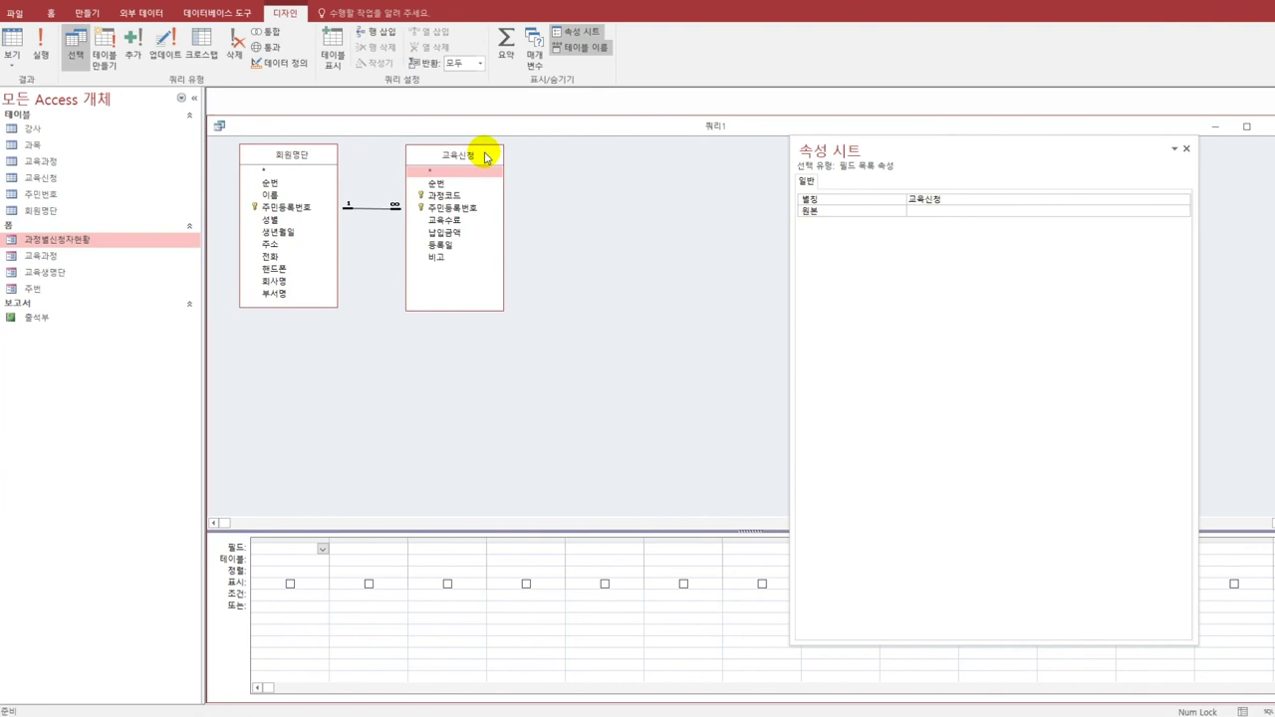
# - Add 회사명 from 회원명단 and 과정코드 from 교육신청, then group by 회사명 with 과정코드 summarised as 개수
pyautogui.doubleClick(308, 283)
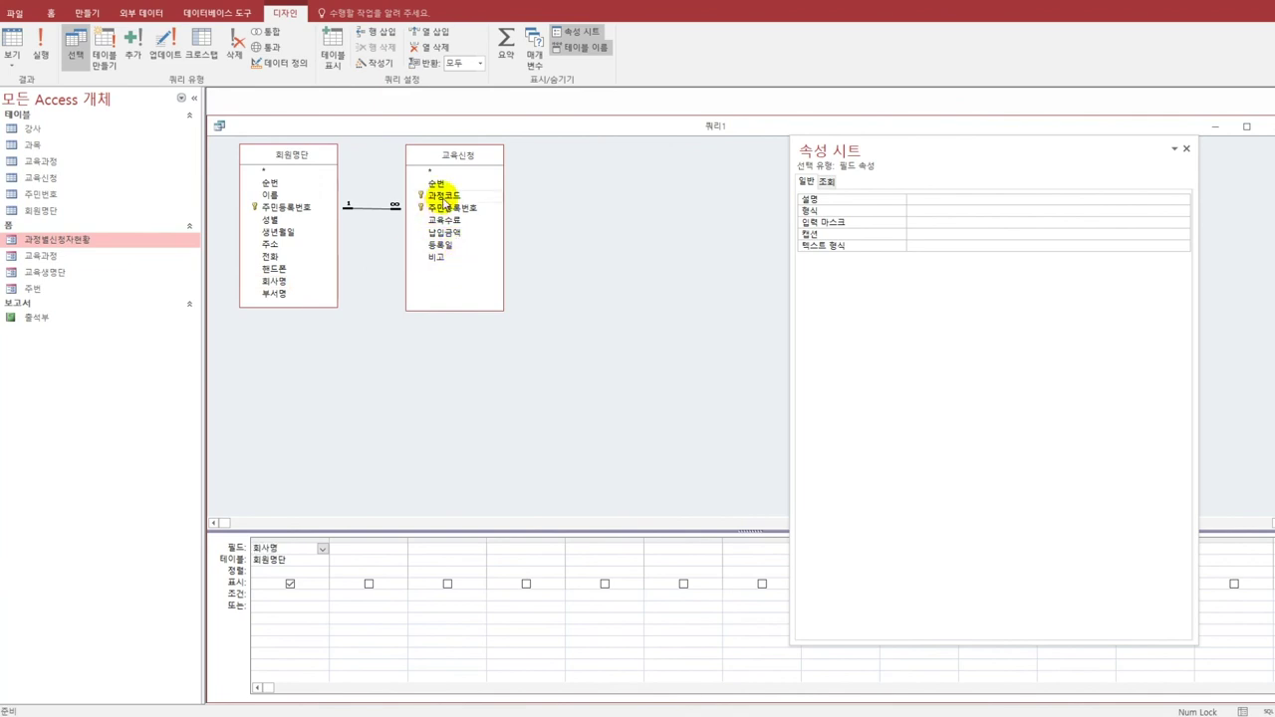
pyautogui.doubleClick(445, 196)
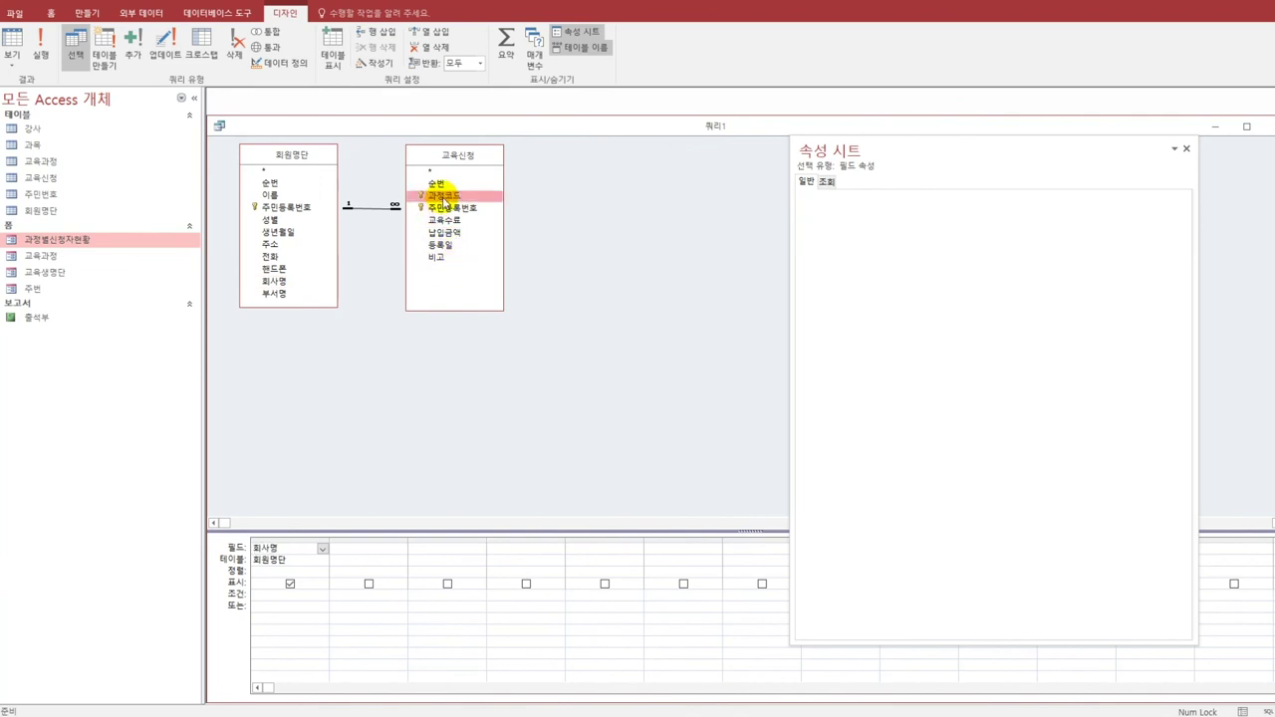
pyautogui.click(506, 42)
pyautogui.click(384, 574)
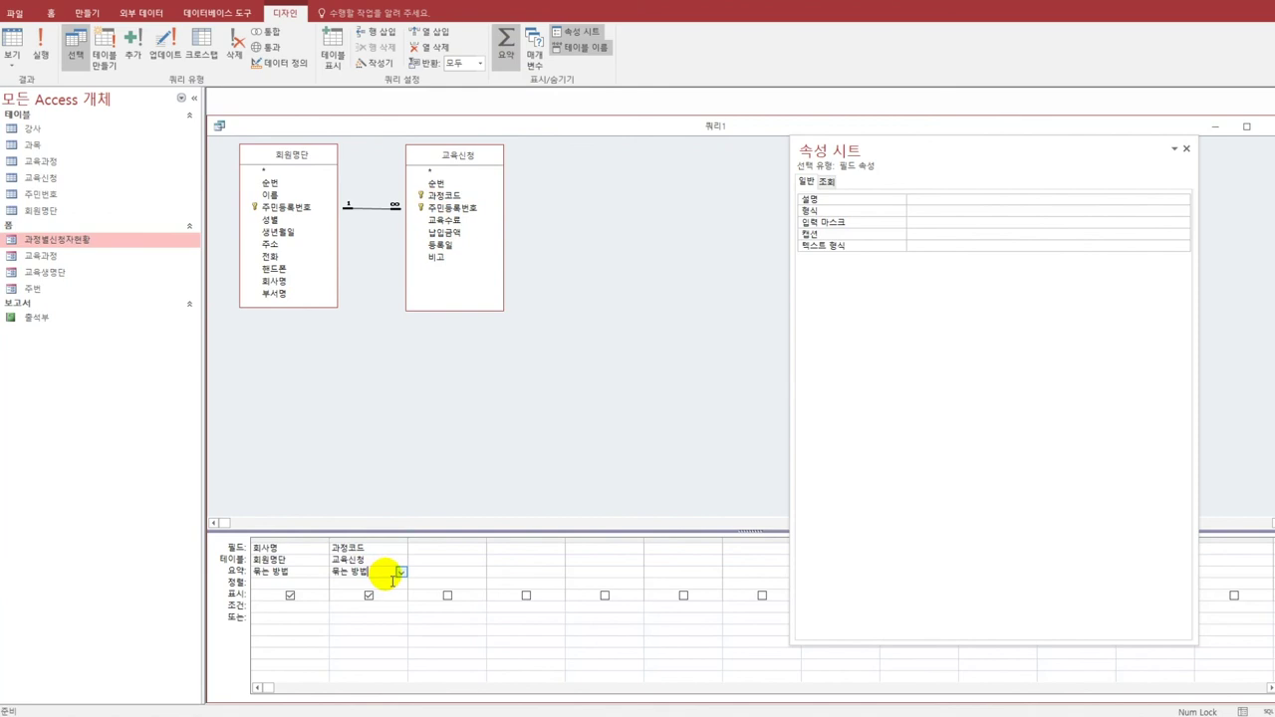
pyautogui.click(400, 572)
pyautogui.click(389, 638)
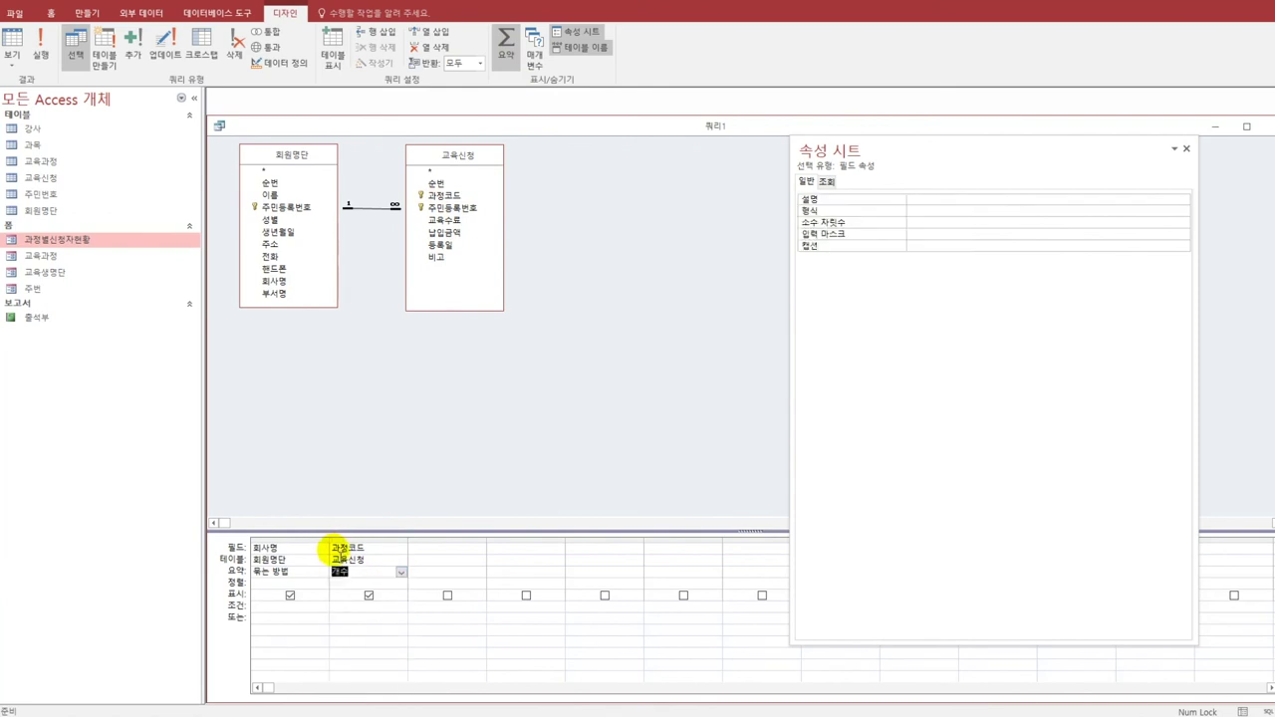
# - Give the 과정코드 count the alias 수강인원수 and widen its column in the design grid
pyautogui.click(332, 548)
pyautogui.write('ㅅ')
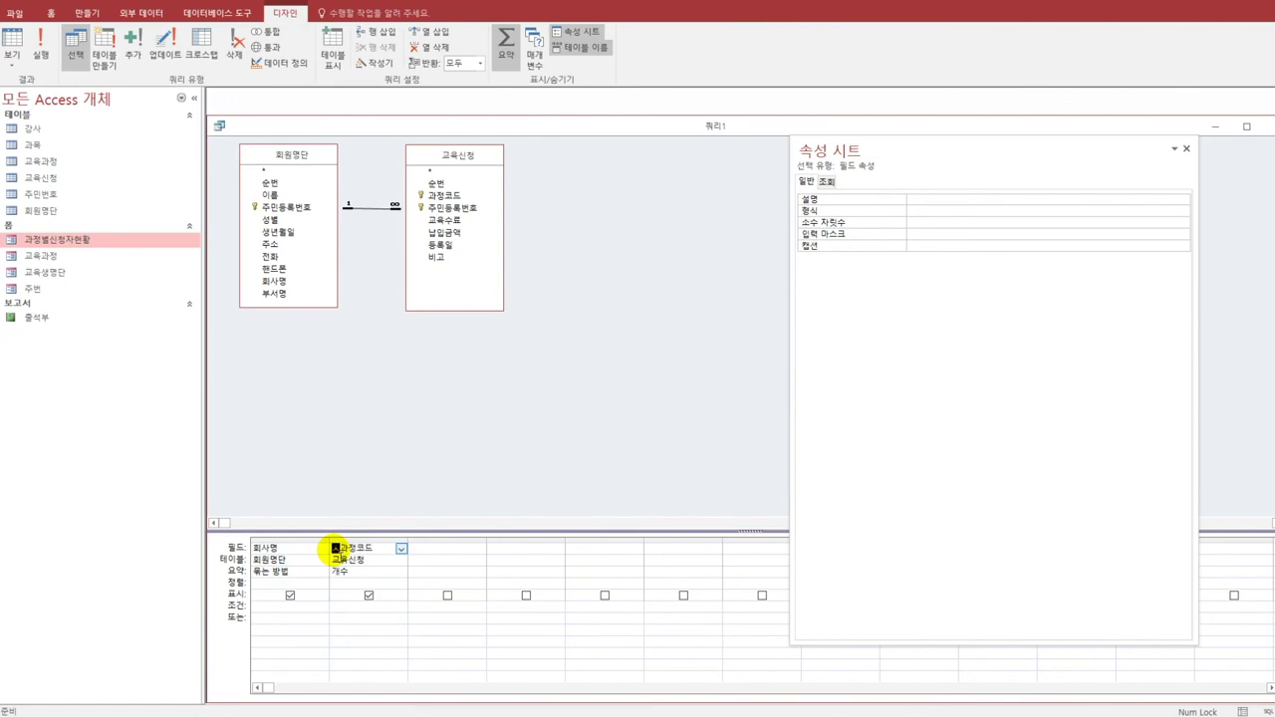
pyautogui.write('ㅜ강인원수:')
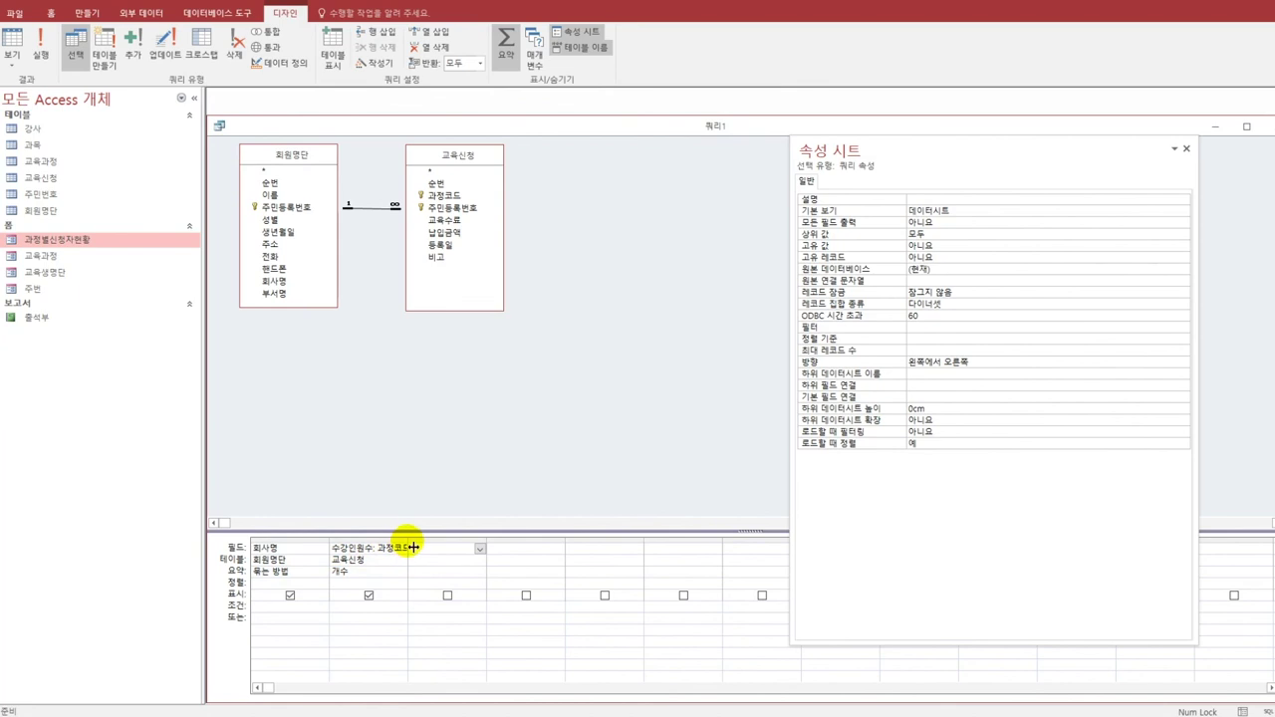
pyautogui.moveTo(412, 547); pyautogui.dragTo(442, 548)
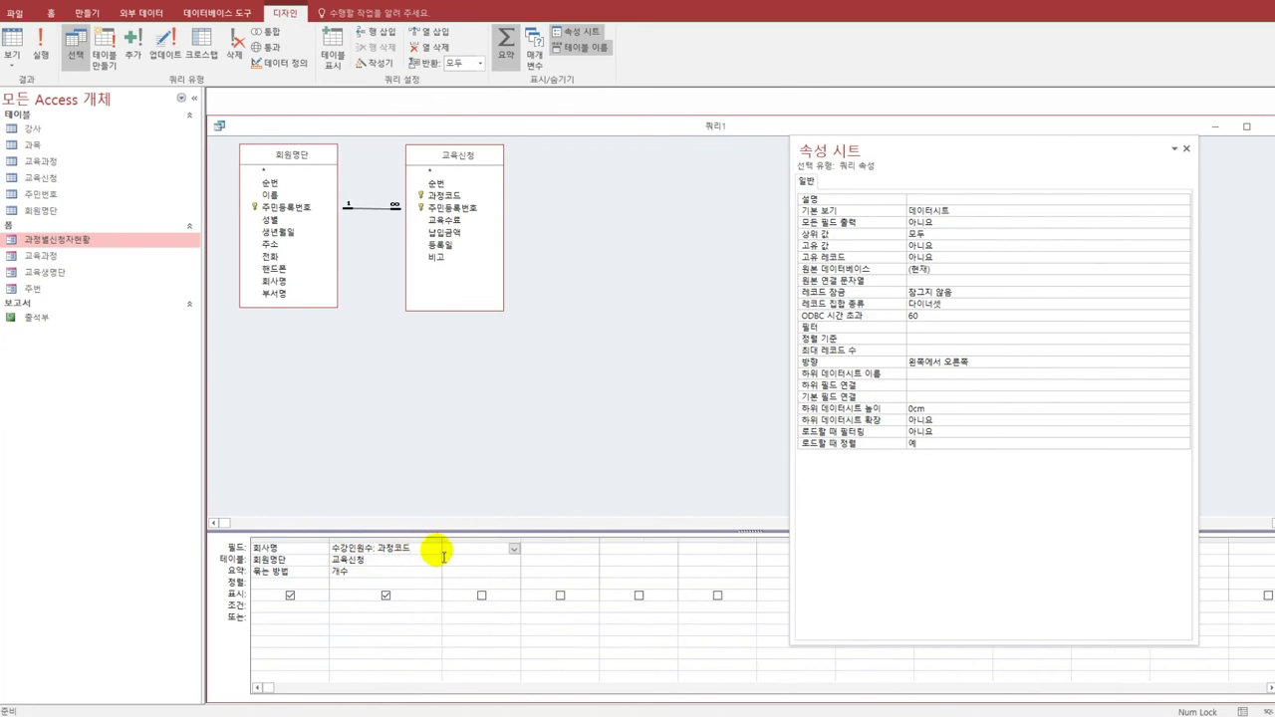
# - Sort 회사명 in ascending order (오름차순) and widen its column in the design grid
pyautogui.click(320, 584)
pyautogui.click(322, 583)
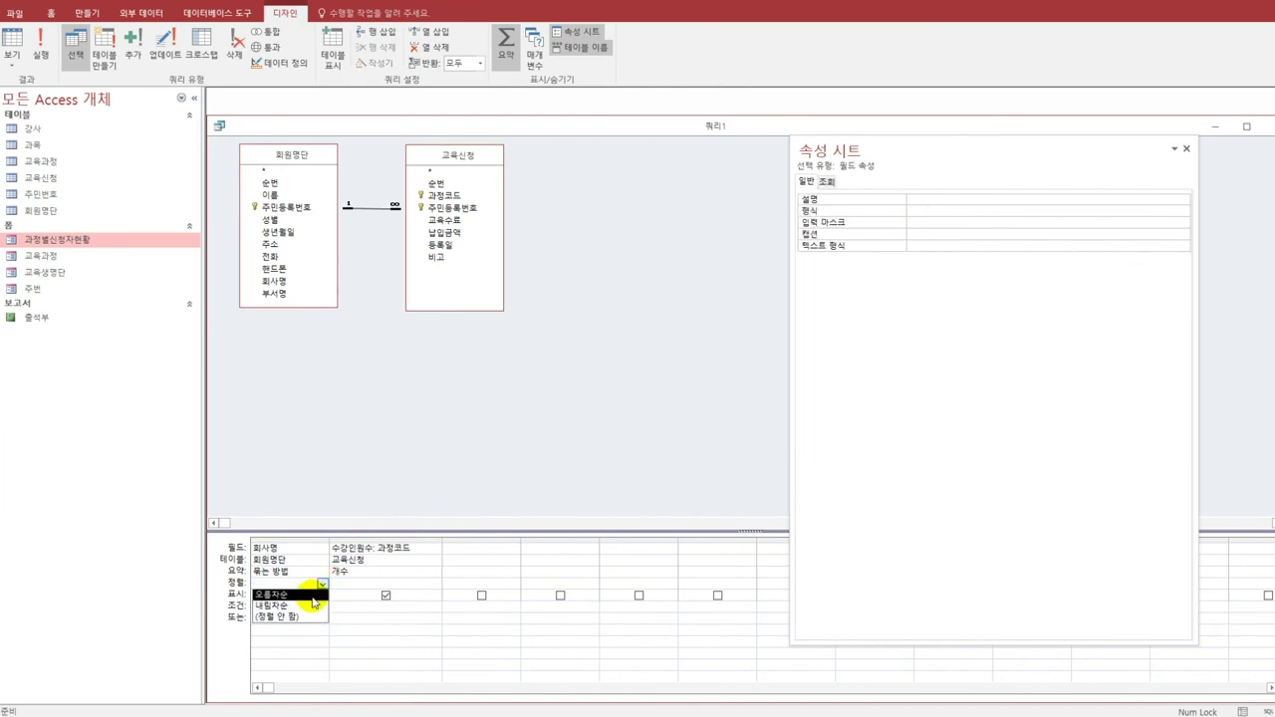
pyautogui.click(309, 596)
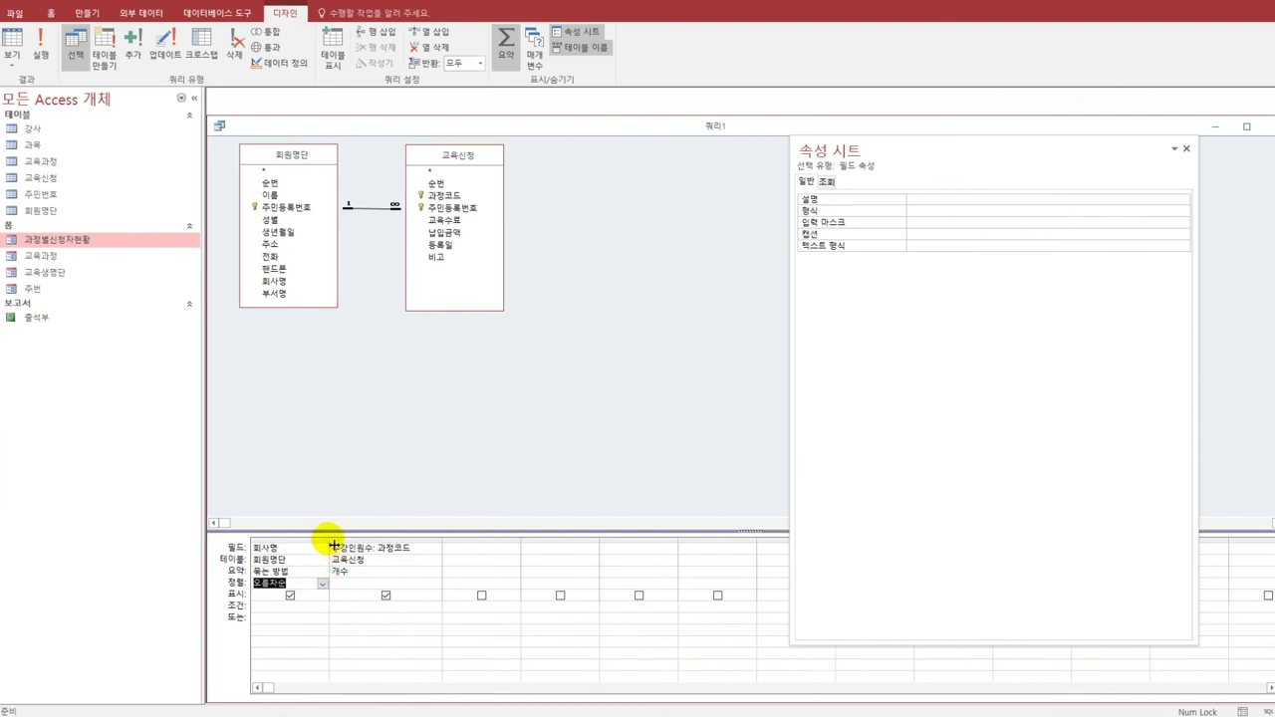
pyautogui.moveTo(332, 547); pyautogui.dragTo(382, 556)
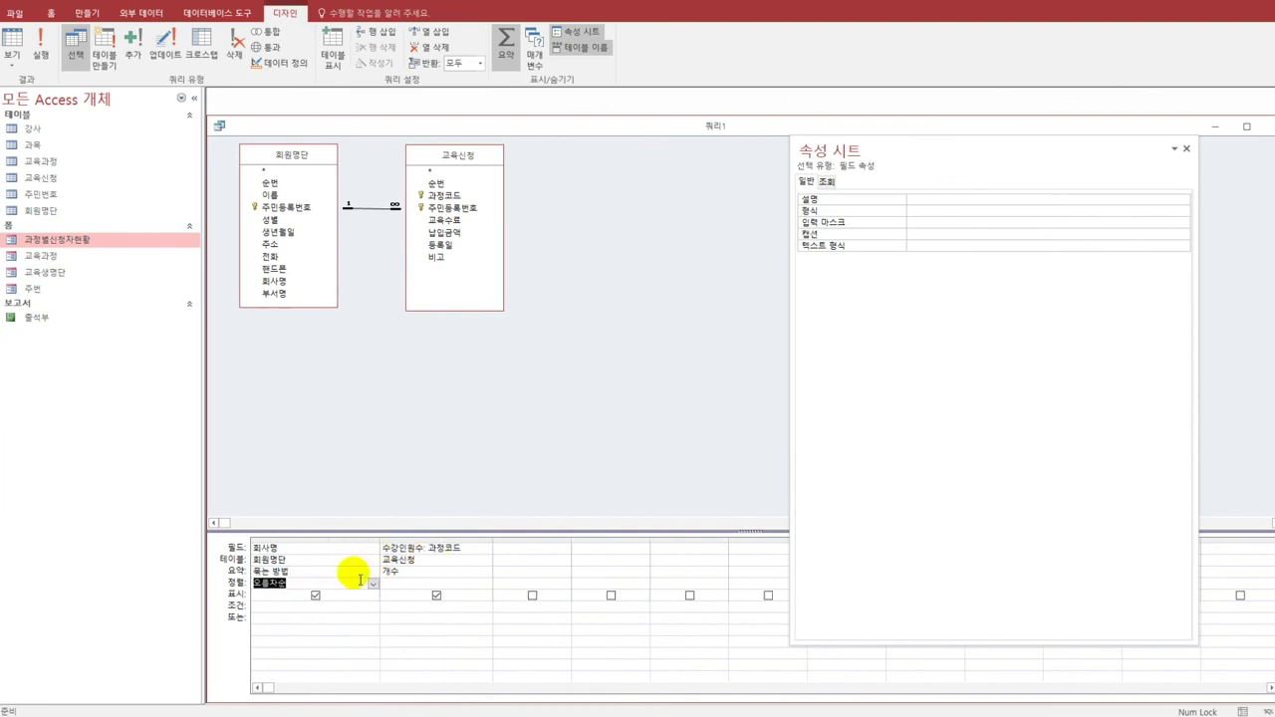
# - Enter the parameter criterion [조회할 회사명의 일부를 입력하세요] for 회사명 and widen the column to fit it
pyautogui.click(293, 607)
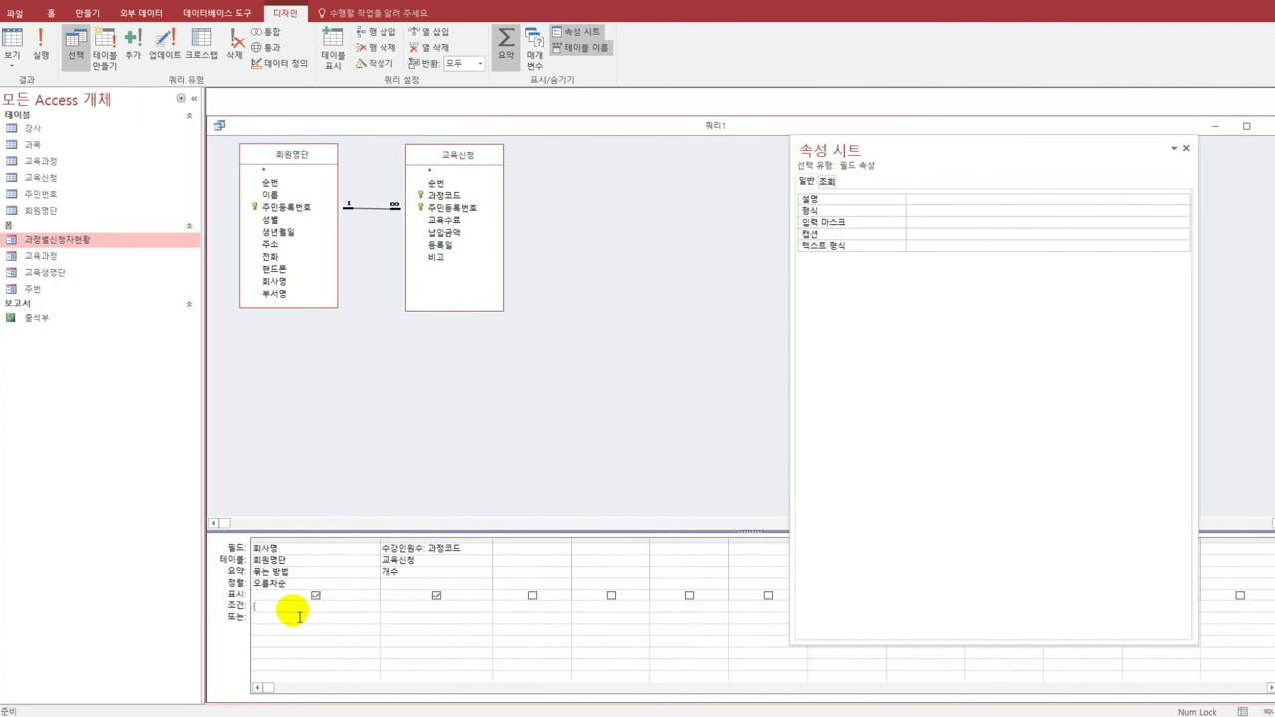
pyautogui.write('[조회할 ')
pyautogui.write('회사명')
pyautogui.write('의 입')
pyautogui.write('부를')
pyautogui.write(' 입력하세요')
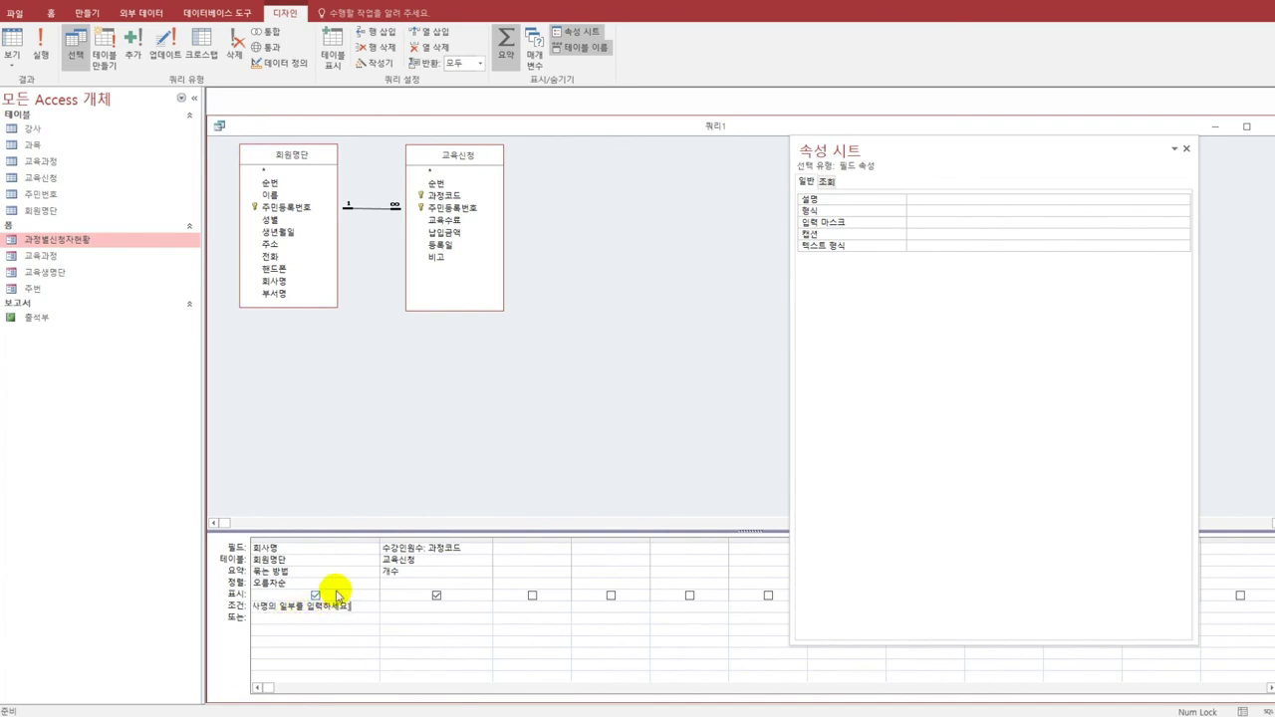
pyautogui.moveTo(380, 541); pyautogui.dragTo(436, 547)
pyautogui.click(345, 632)
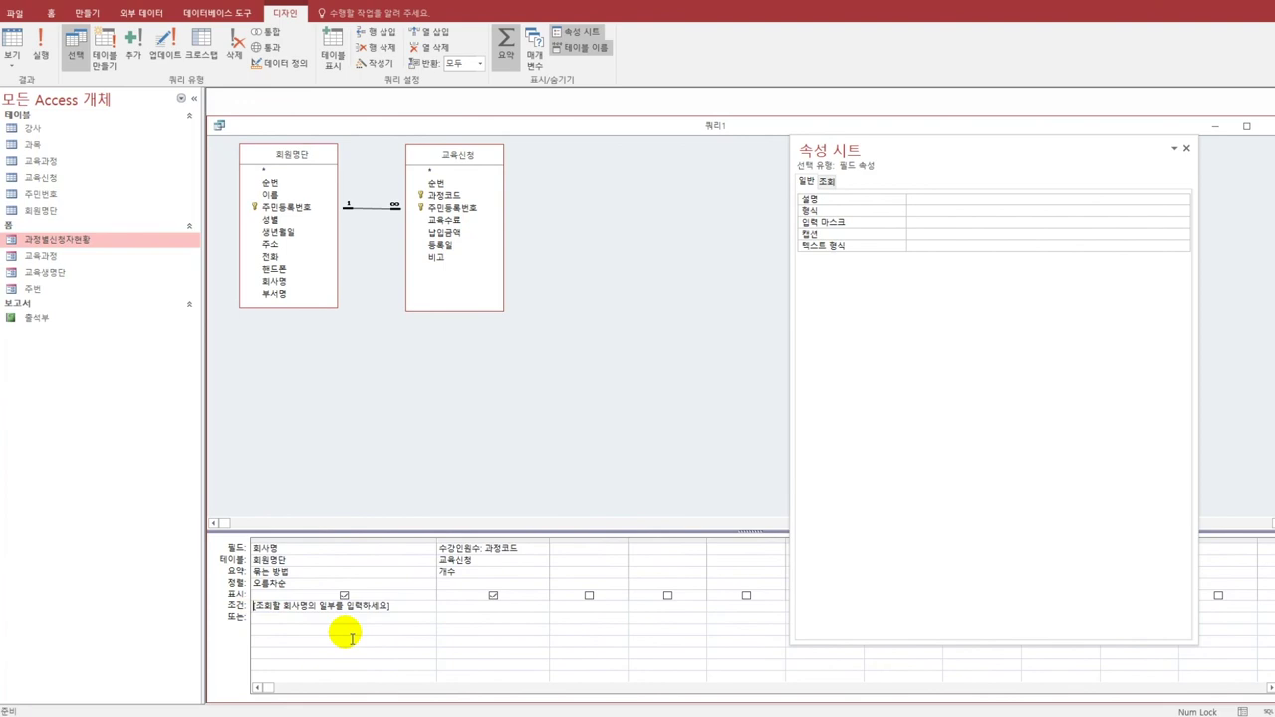
# - Wrap the 회사명 parameter as Like "*" & [조회할 회사명의 일부를 입력하세요] & "*" and widen the column to fit the whole criterion
pyautogui.press('Up')
pyautogui.press('Up')
pyautogui.press('Home')
pyautogui.write('like "*')
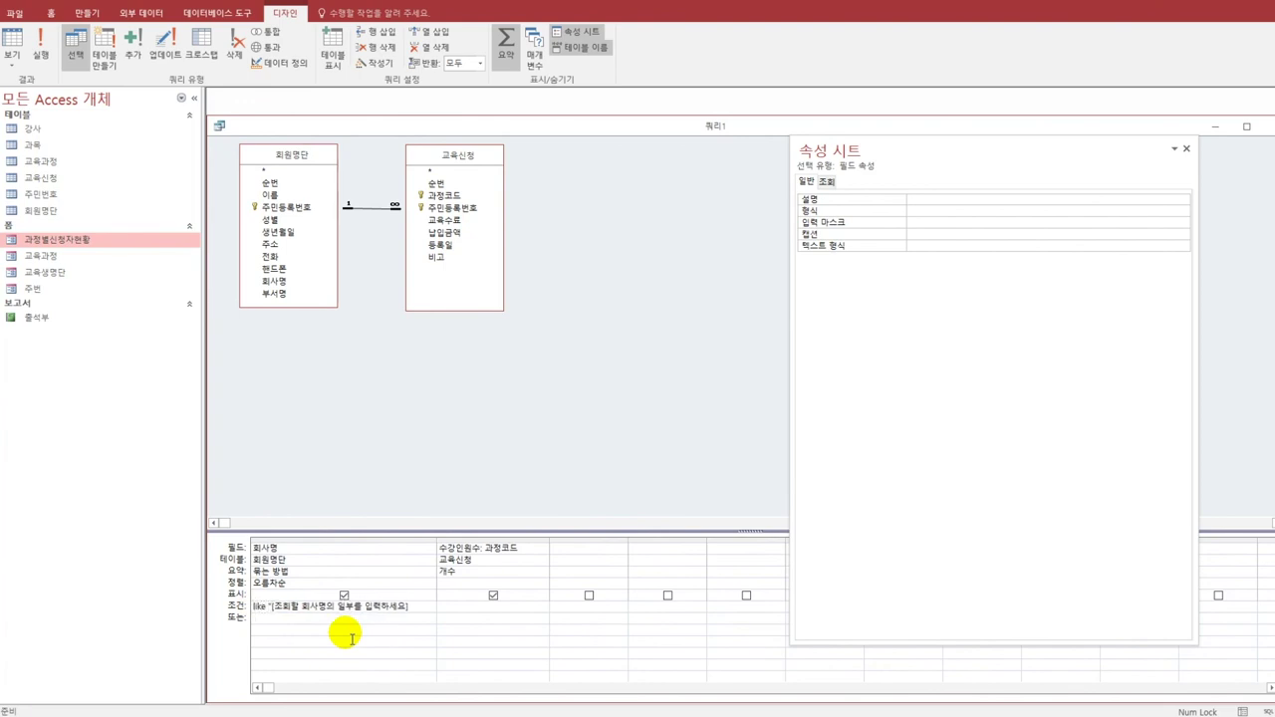
pyautogui.write('*')
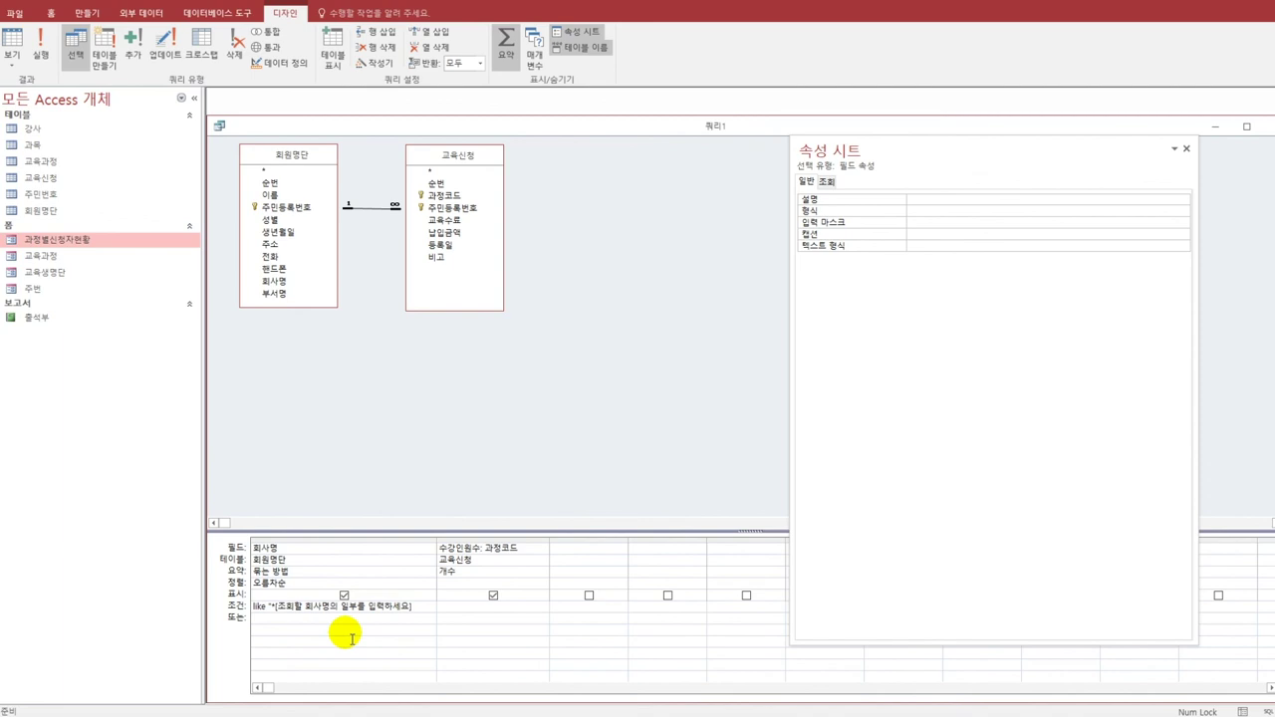
pyautogui.write('" & ')
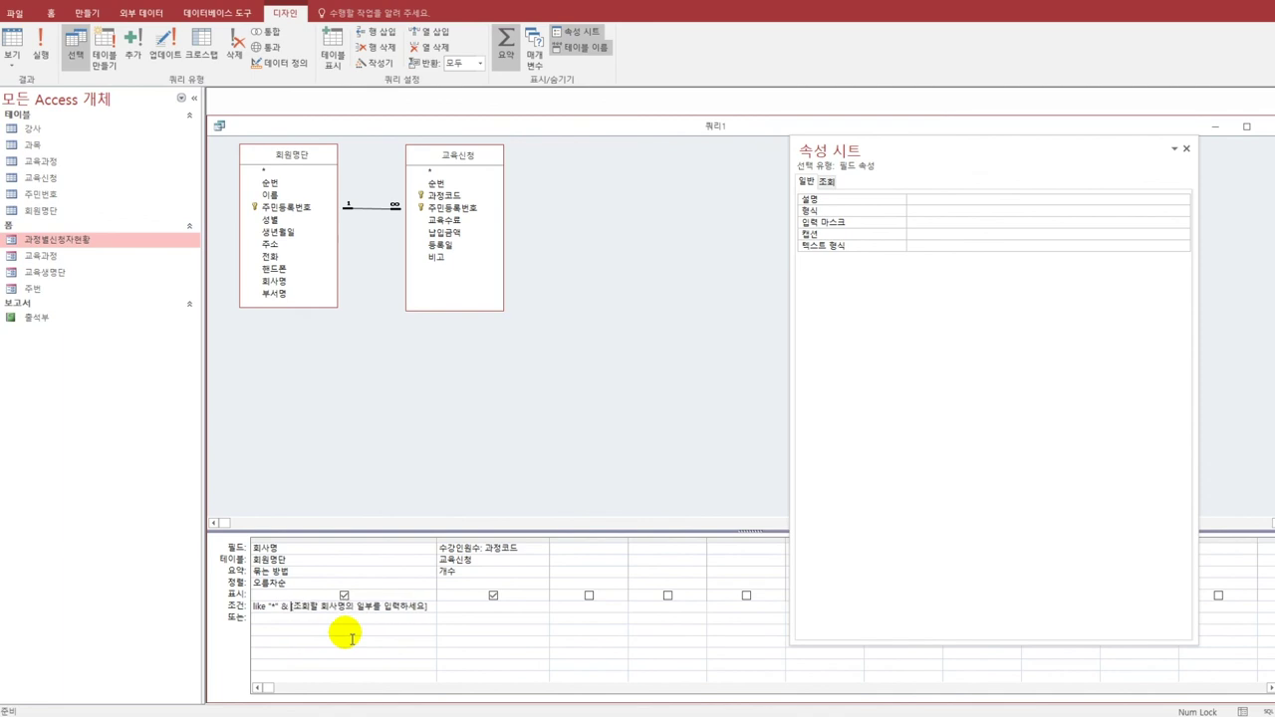
pyautogui.write('& "*')
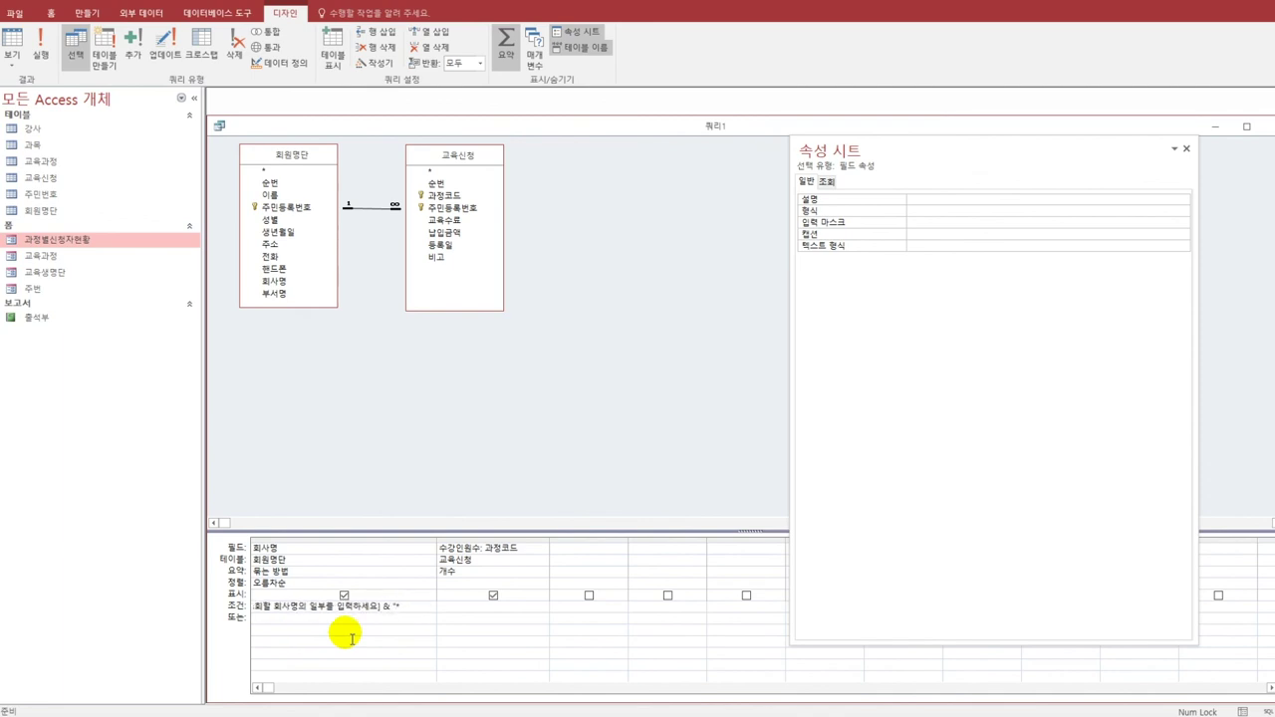
pyautogui.press('Tab')
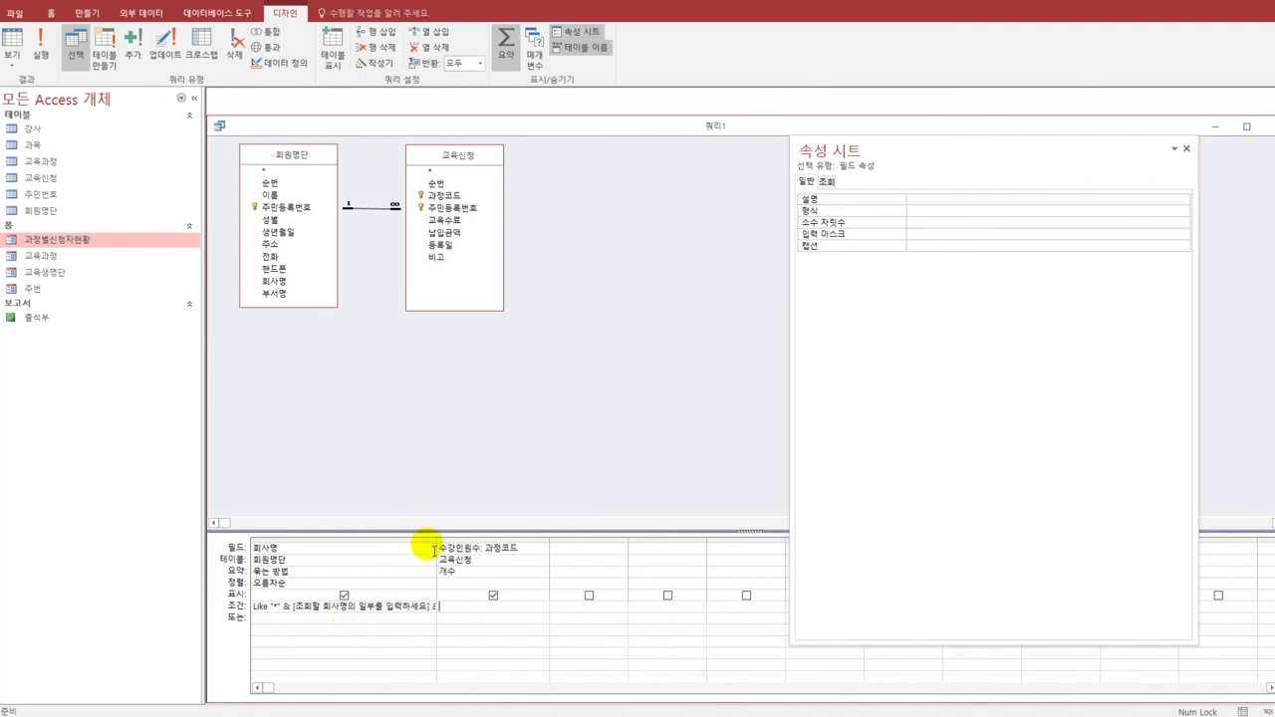
pyautogui.moveTo(442, 546); pyautogui.dragTo(476, 546)
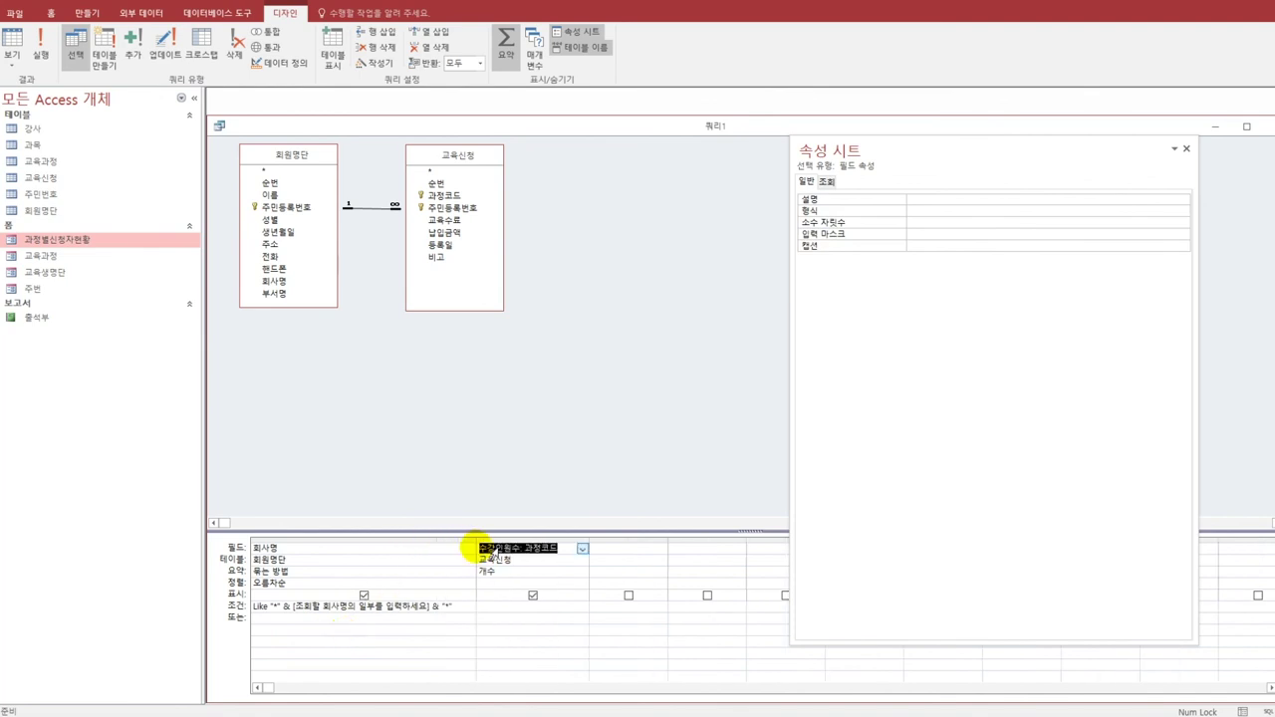
pyautogui.click(437, 610)
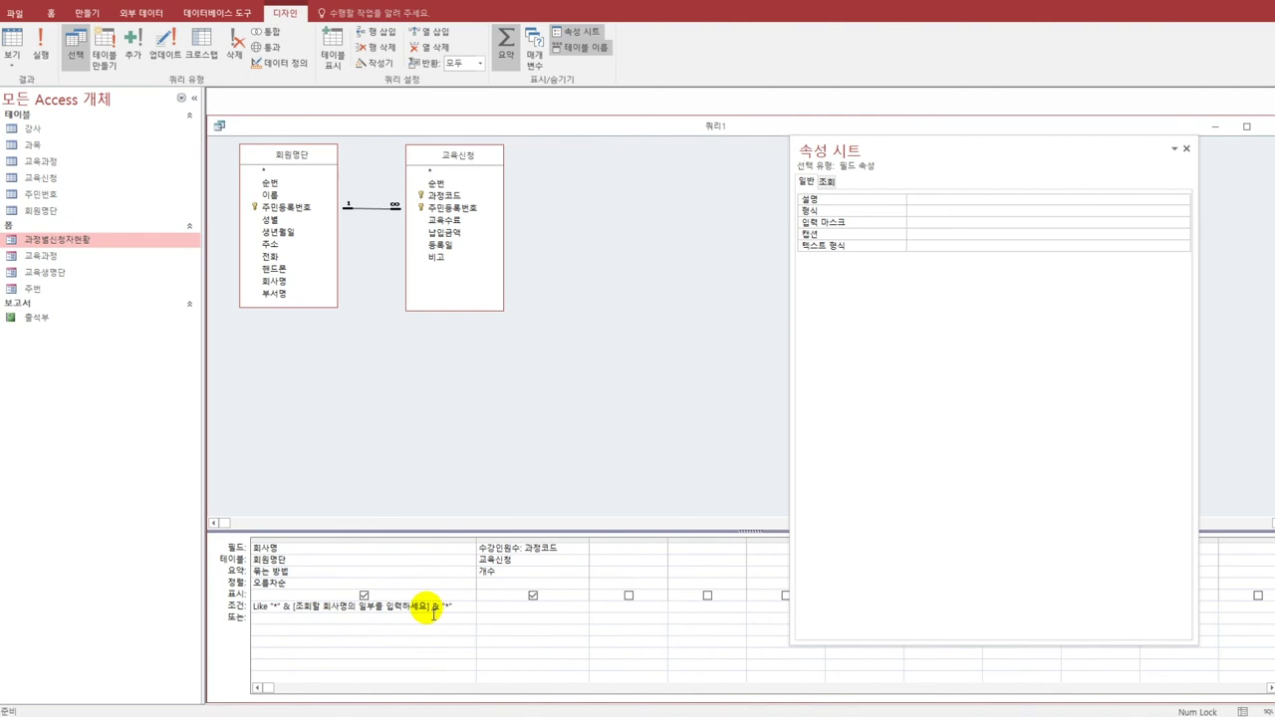
# - Run the query with part of a company name as the parameter and widen the 수강인원수 result column
pyautogui.click(13, 38)
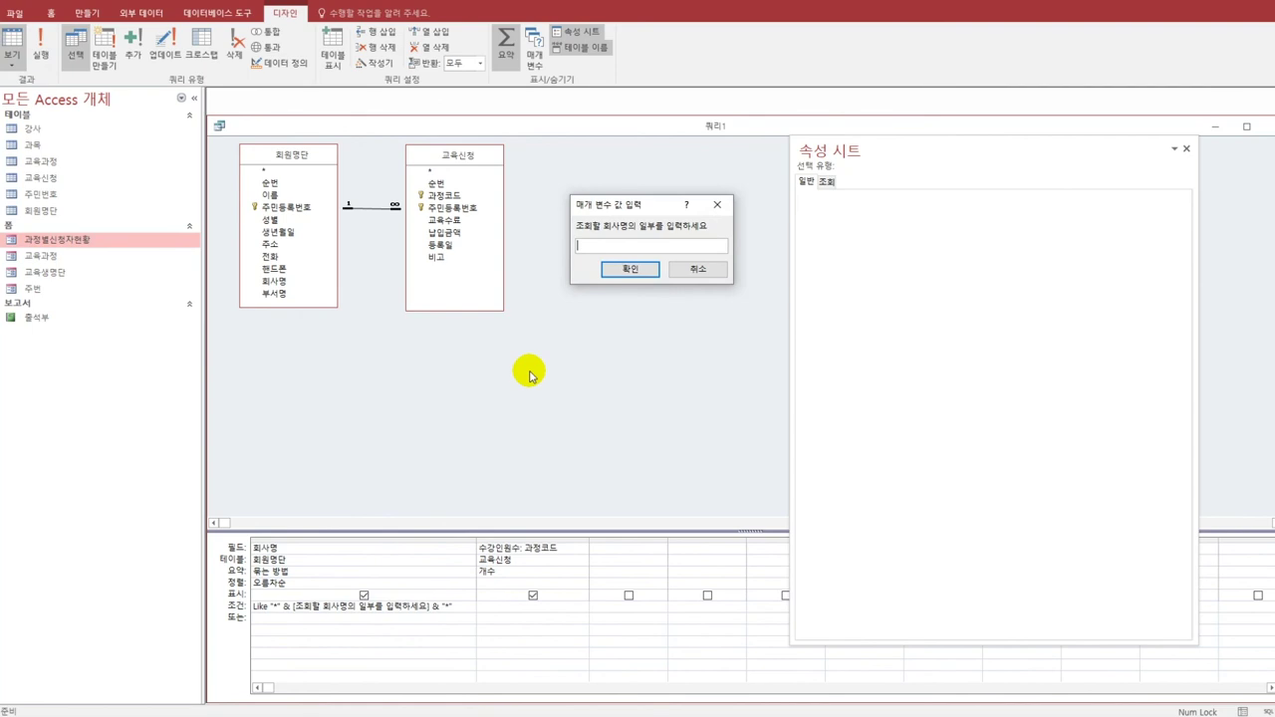
pyautogui.write('ㅎ')
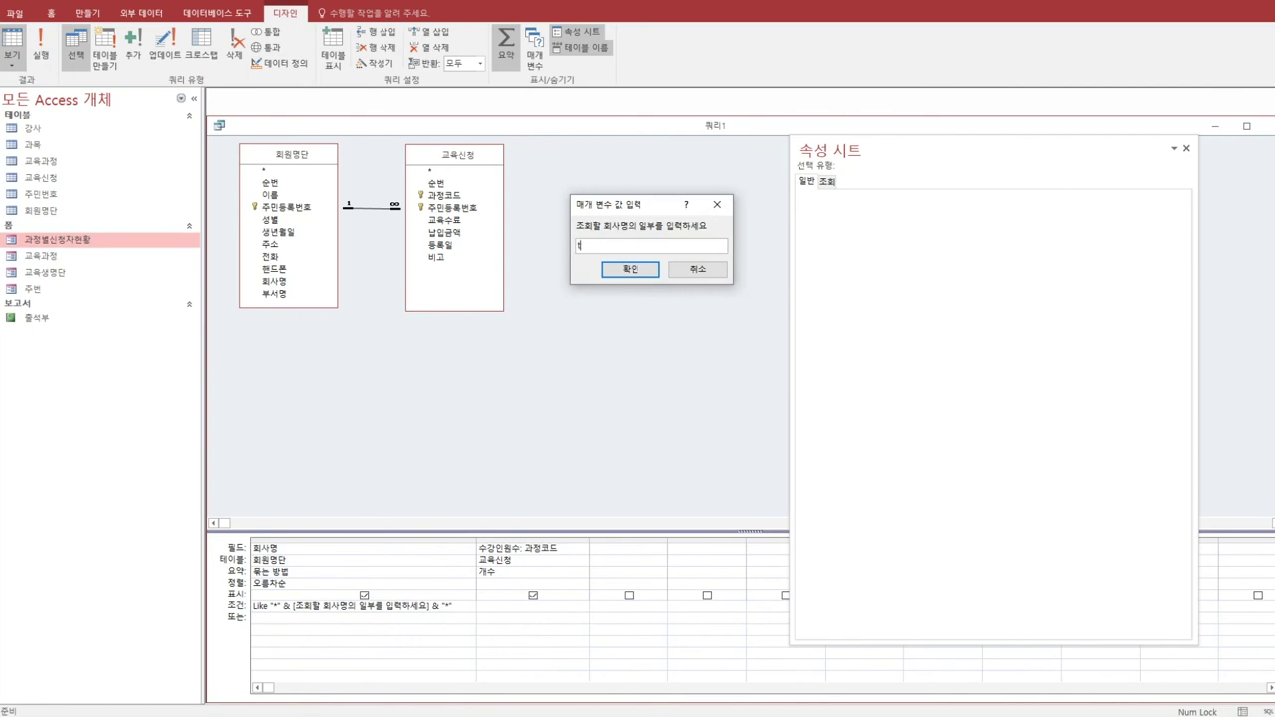
pyautogui.write('ㅗ프')
pyautogui.click(613, 269)
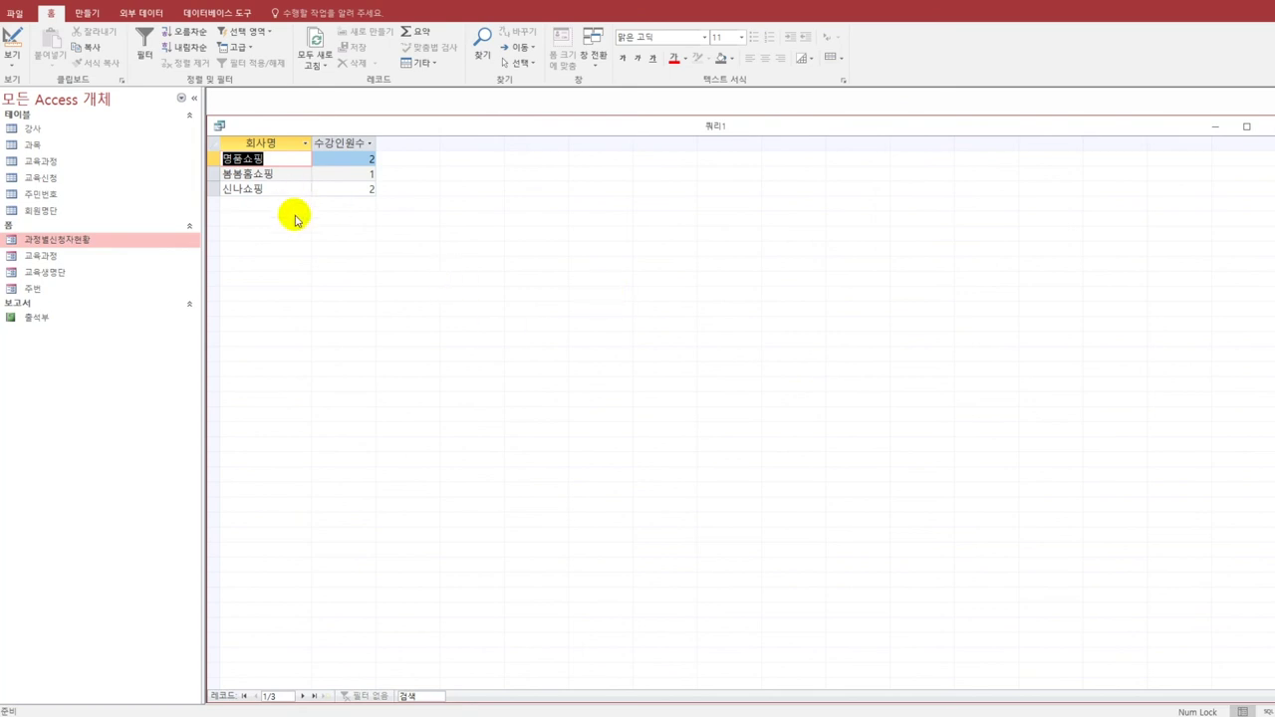
pyautogui.moveTo(371, 147); pyautogui.dragTo(383, 141)
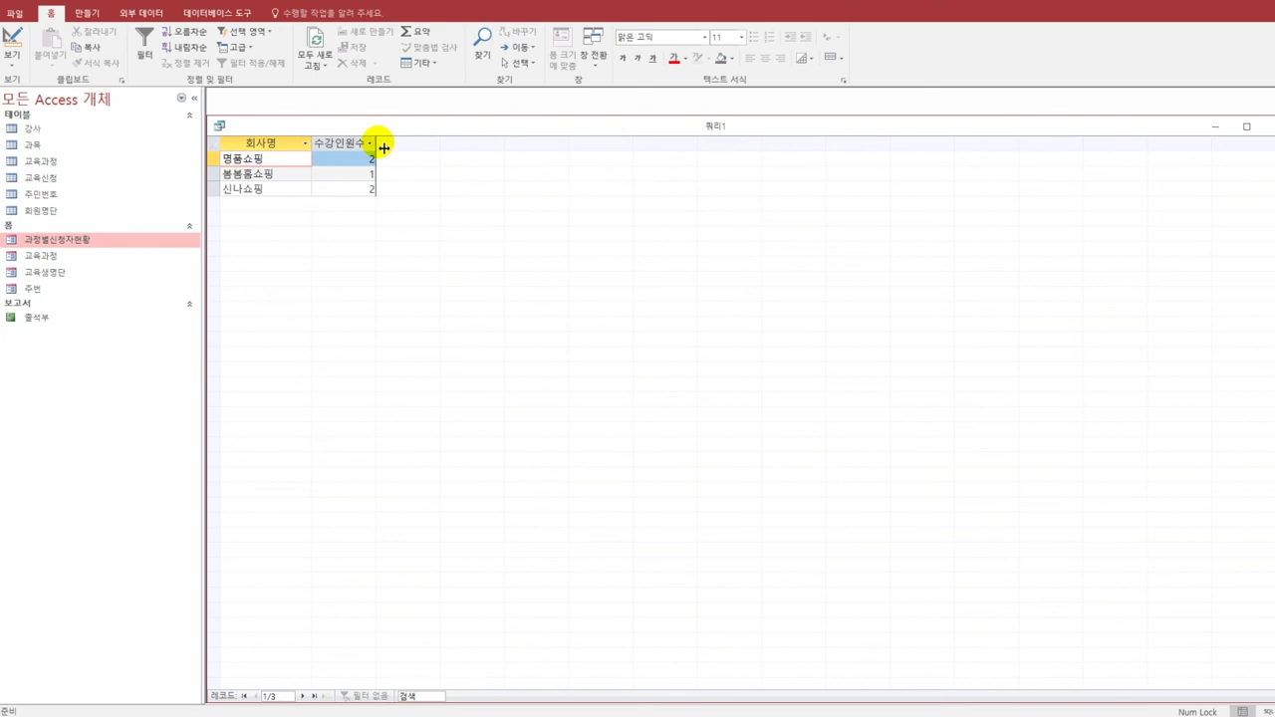
# - Save the query as 회사별수강인원 and close it
pyautogui.click(14, 2)
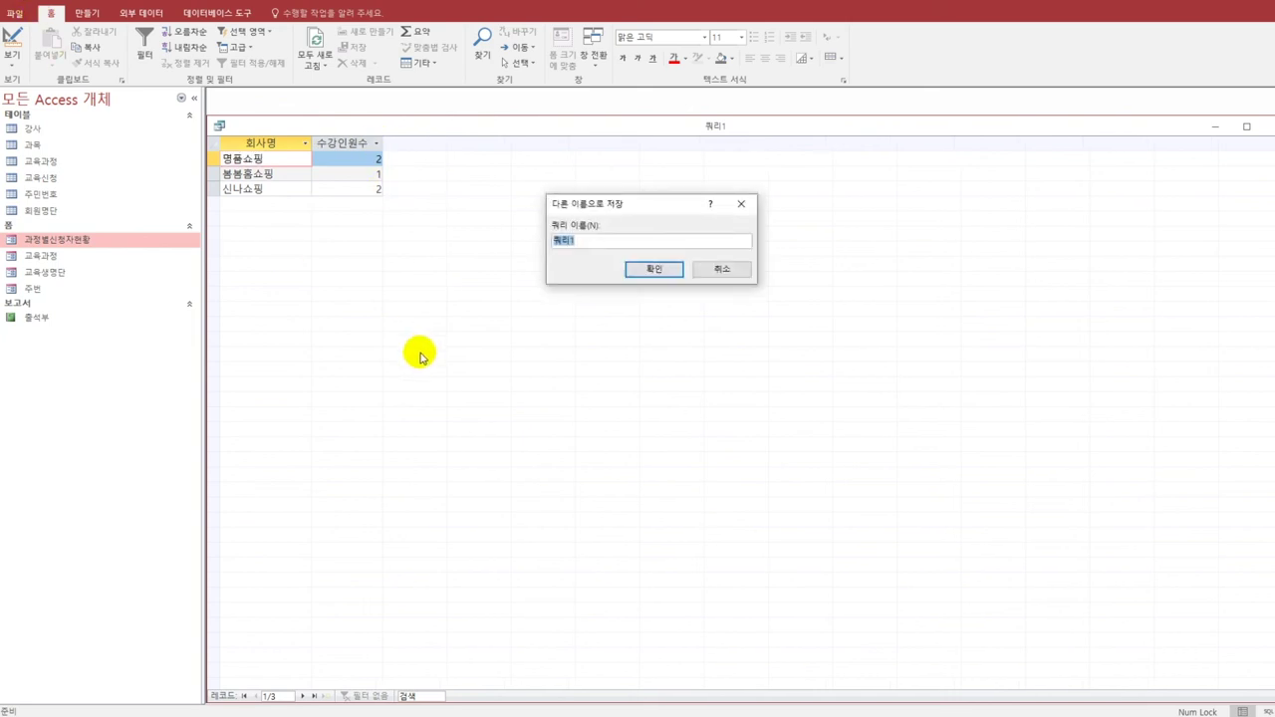
pyautogui.write('회사별수강인원')
pyautogui.click(647, 271)
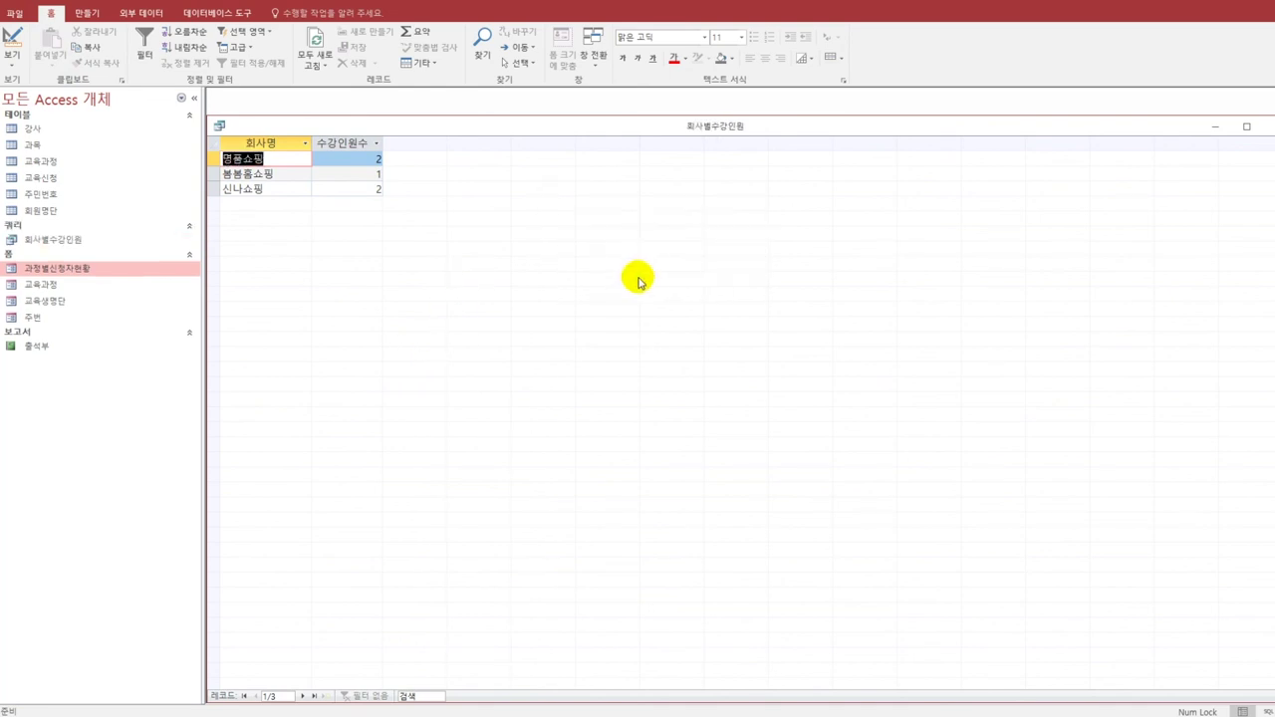
pyautogui.click(1270, 127)
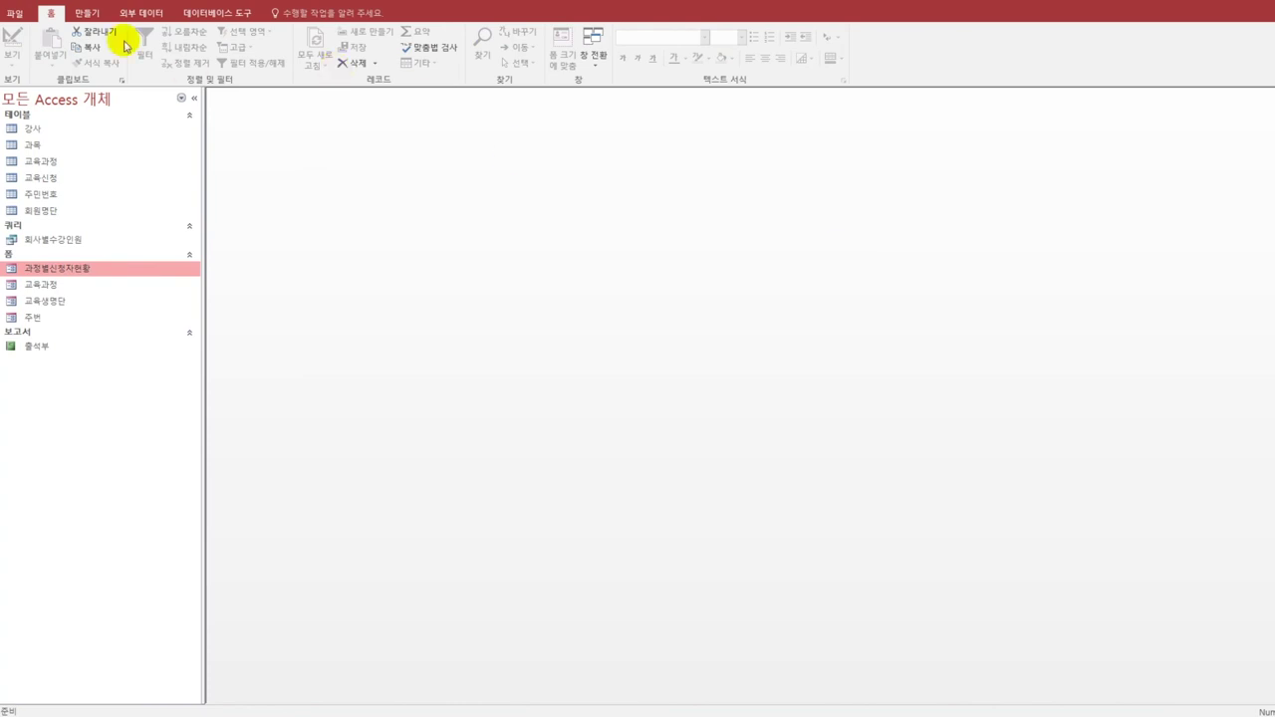
# - Create a new design-view query with the tables 회원명단 and 교육신청, and enlarge both table boxes to show all fields
pyautogui.click(88, 13)
pyautogui.click(207, 50)
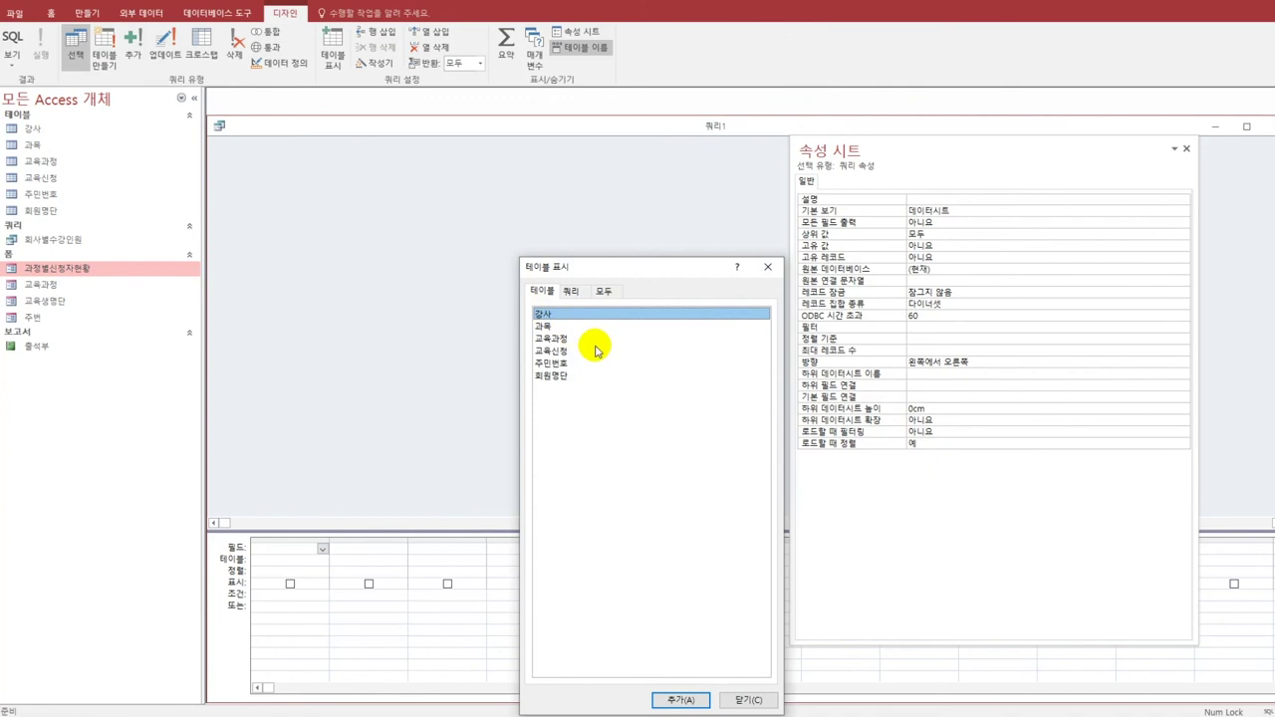
pyautogui.doubleClick(578, 376)
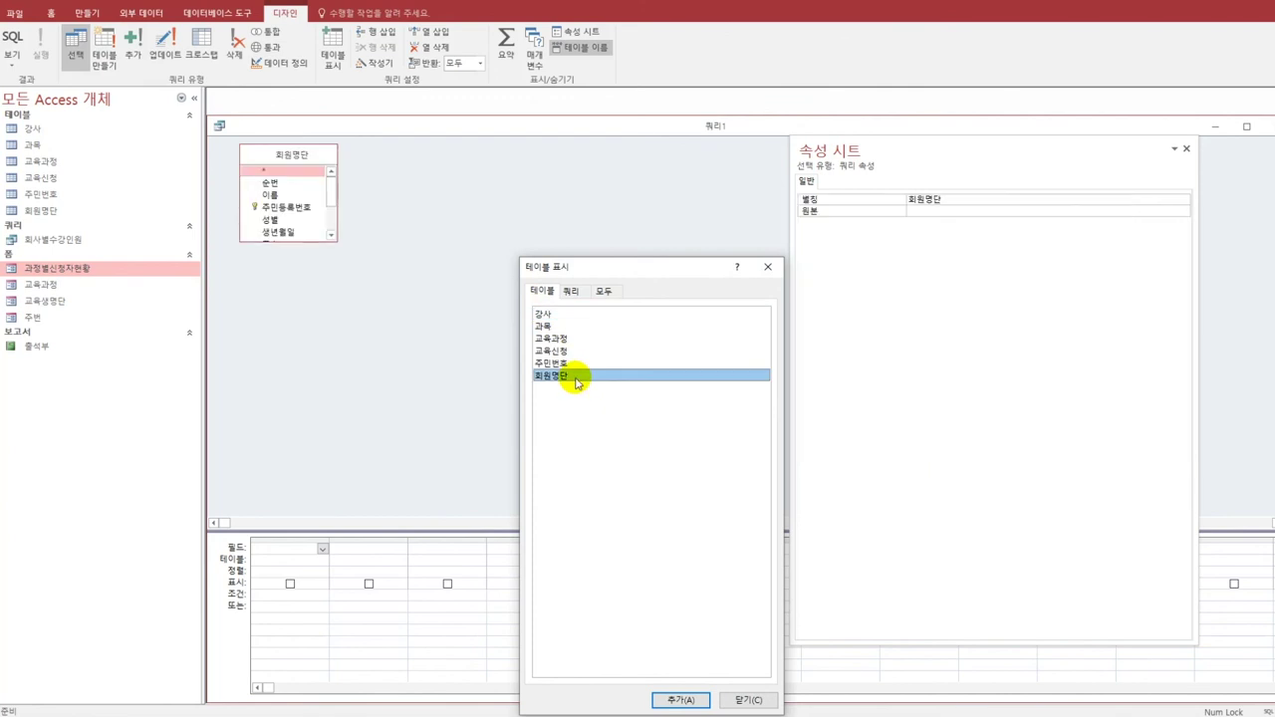
pyautogui.doubleClick(573, 352)
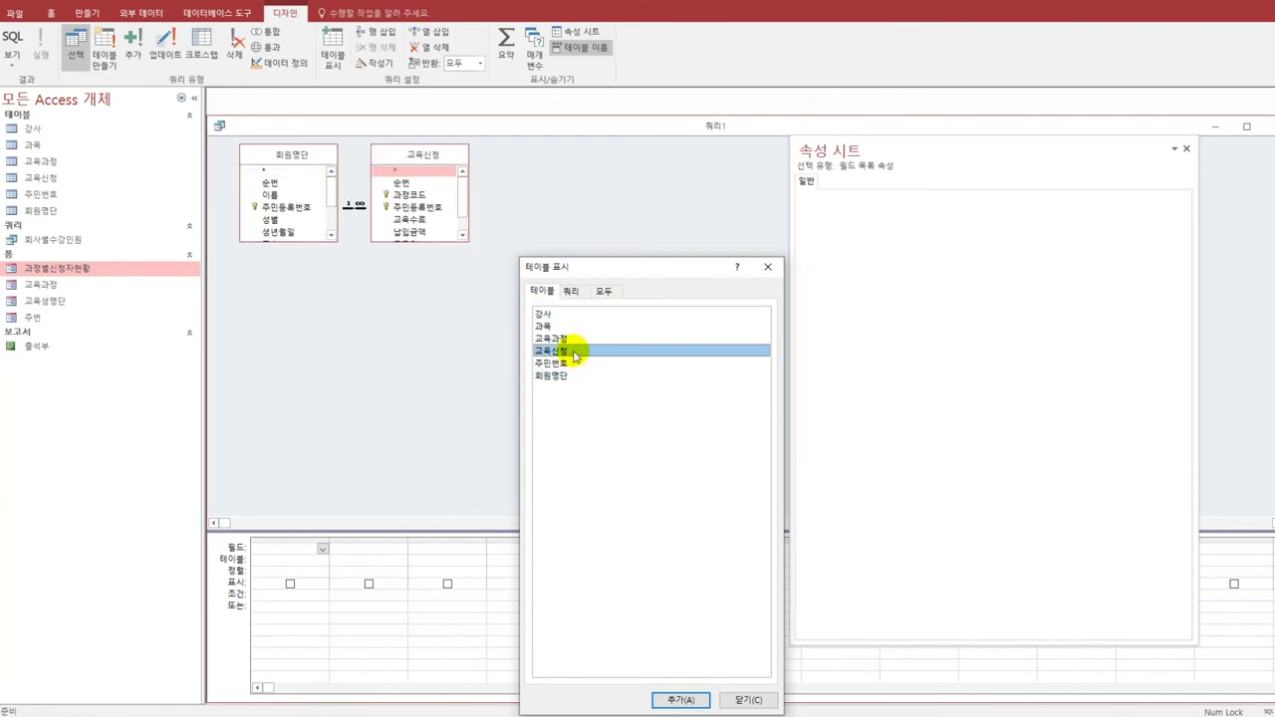
pyautogui.click(769, 267)
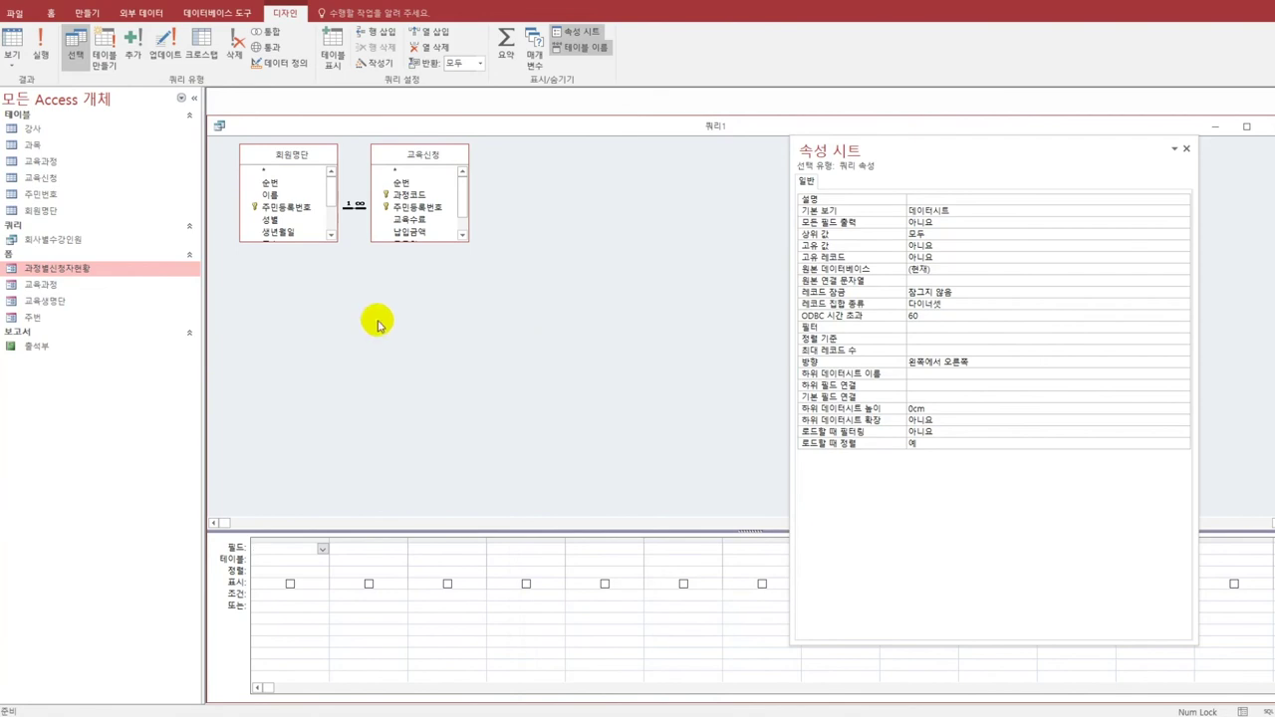
pyautogui.moveTo(265, 241); pyautogui.dragTo(267, 317)
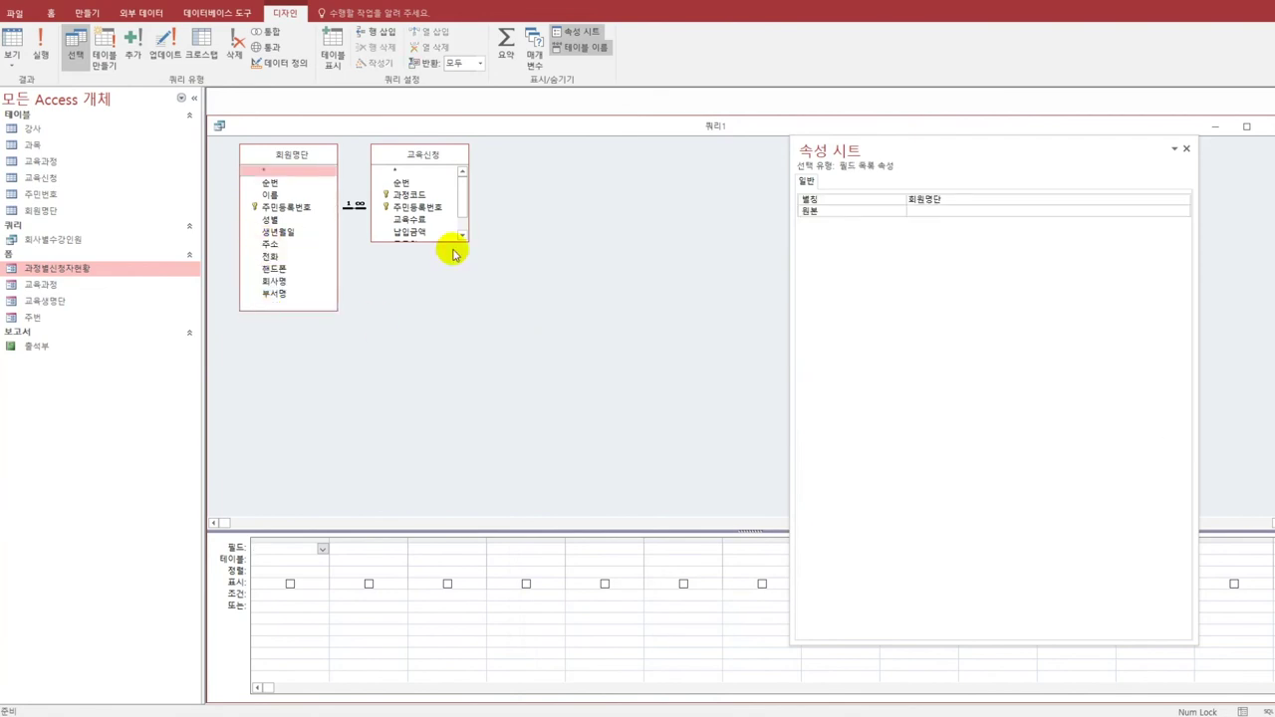
pyautogui.moveTo(449, 240); pyautogui.dragTo(466, 311)
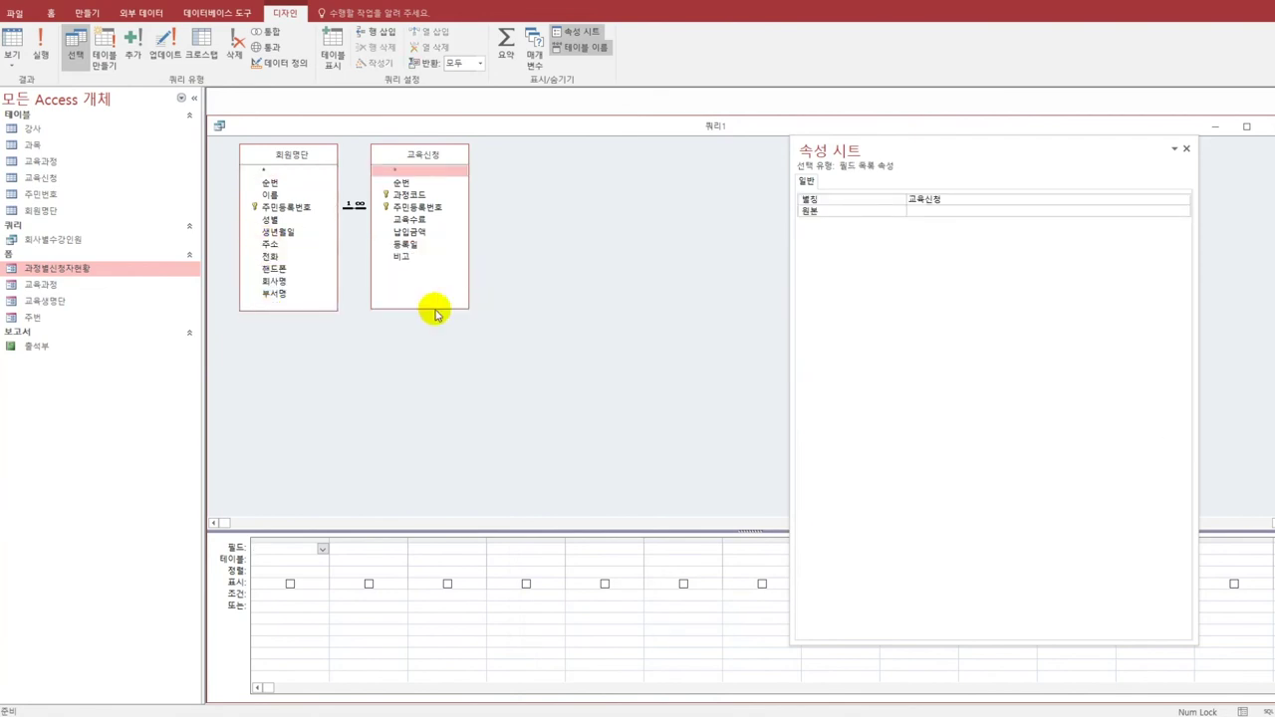
# - Add the fields 이름, 주민등록번호 and 회사명 from 회원명단 to the query
pyautogui.doubleClick(290, 197)
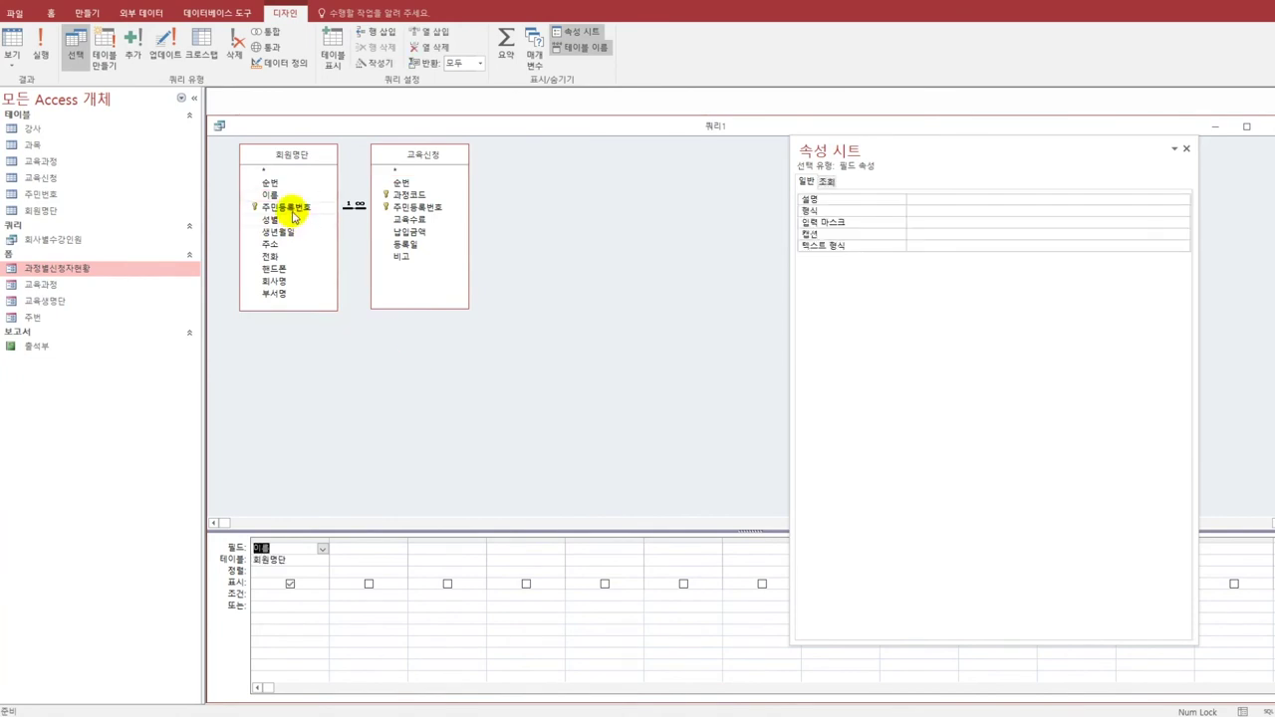
pyautogui.doubleClick(292, 207)
pyautogui.doubleClick(298, 283)
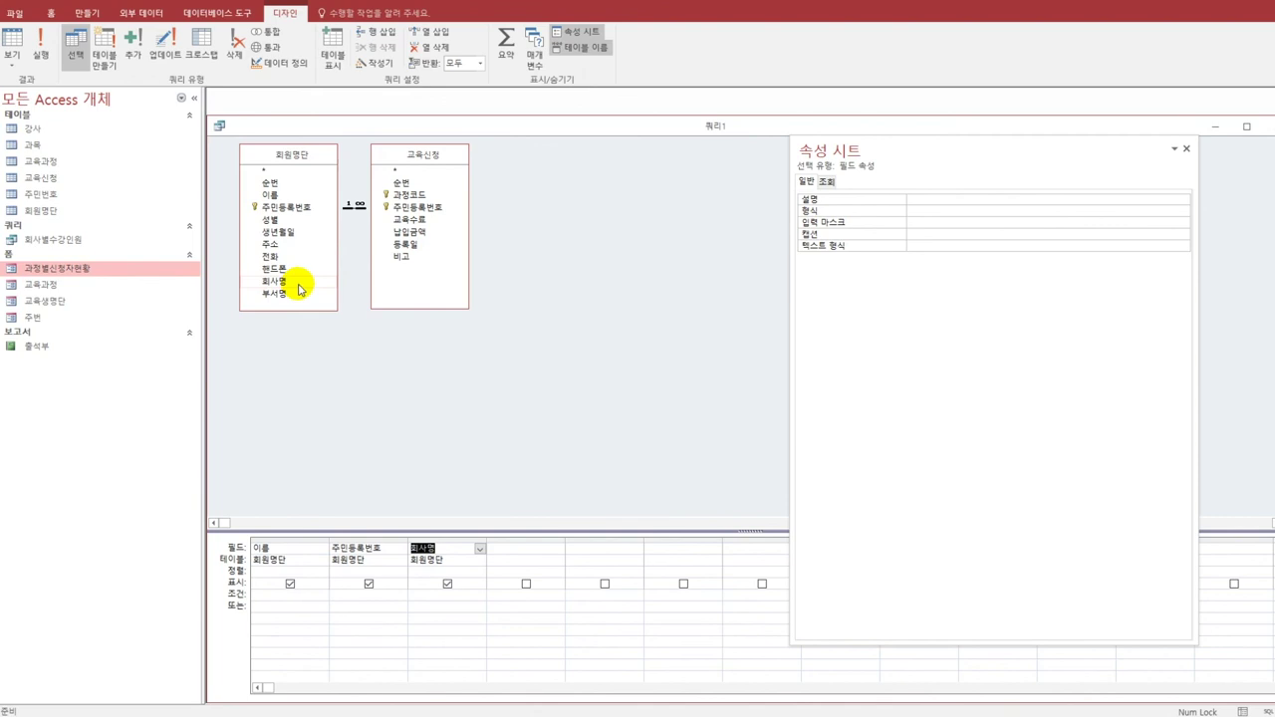
# - Preview the query's datasheet, fit the 이름 and 주민등록번호 columns to their contents, and return to the query design
pyautogui.click(14, 40)
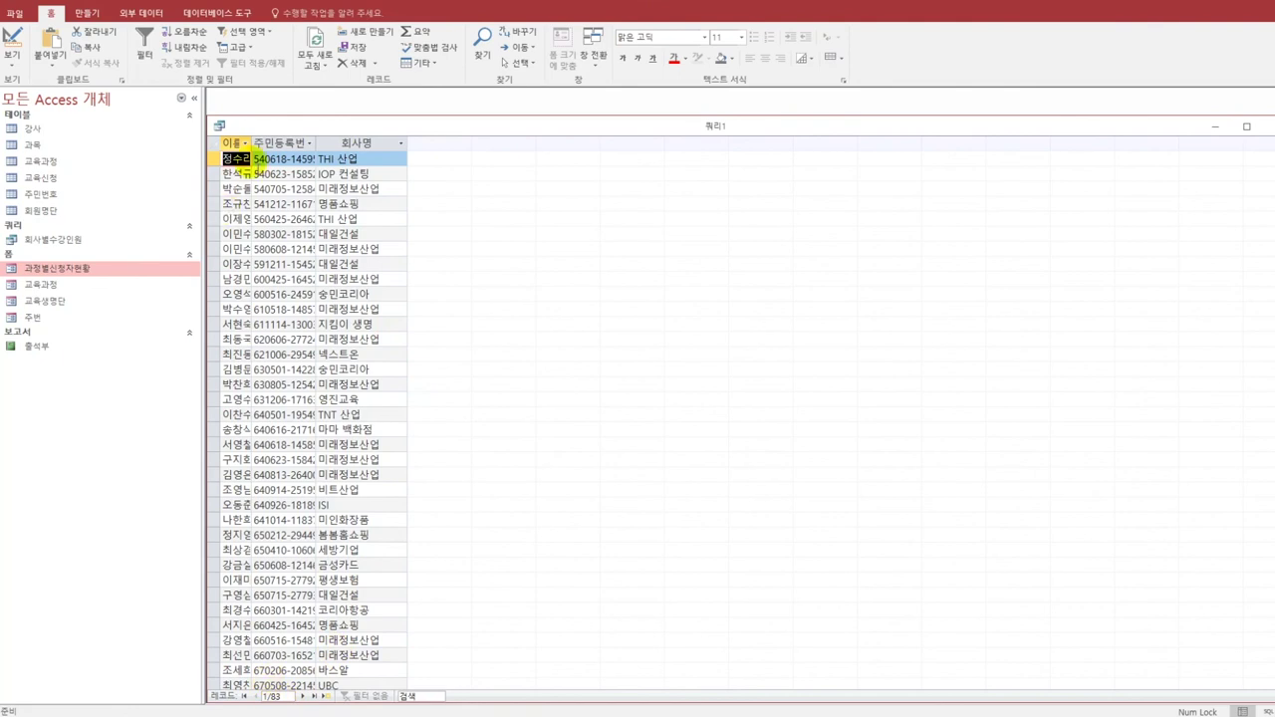
pyautogui.doubleClick(251, 142)
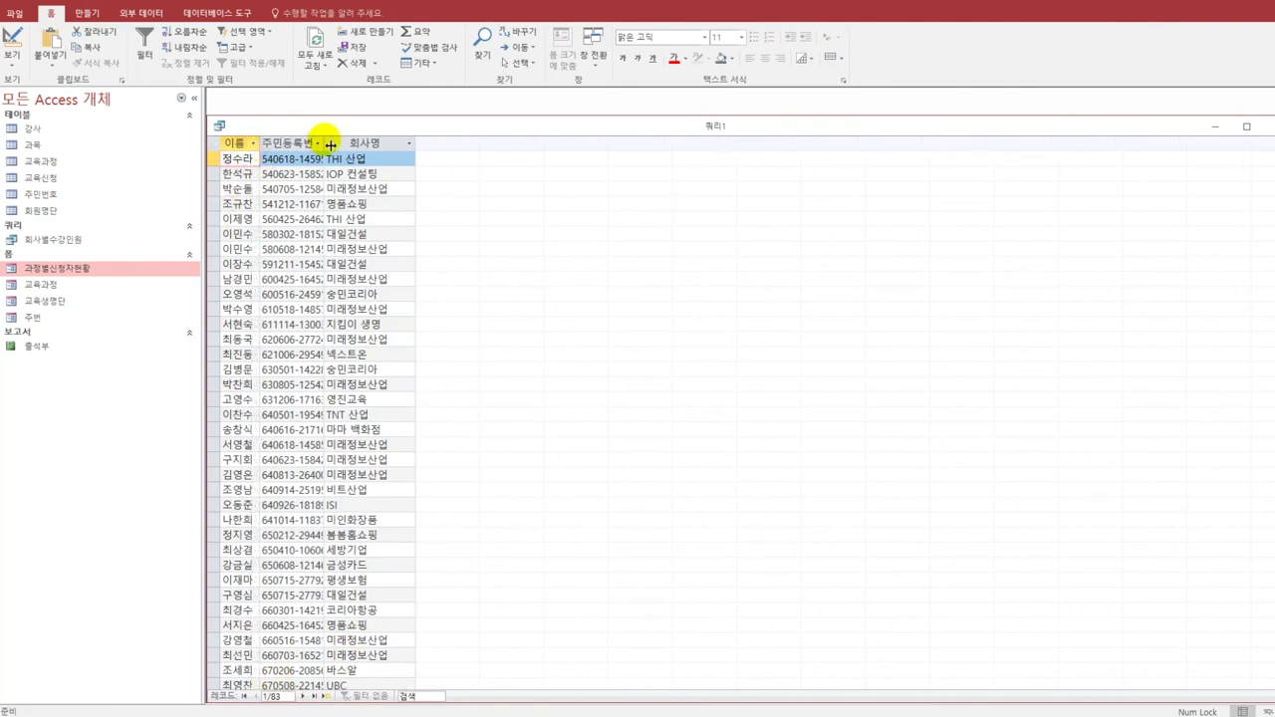
pyautogui.doubleClick(330, 144)
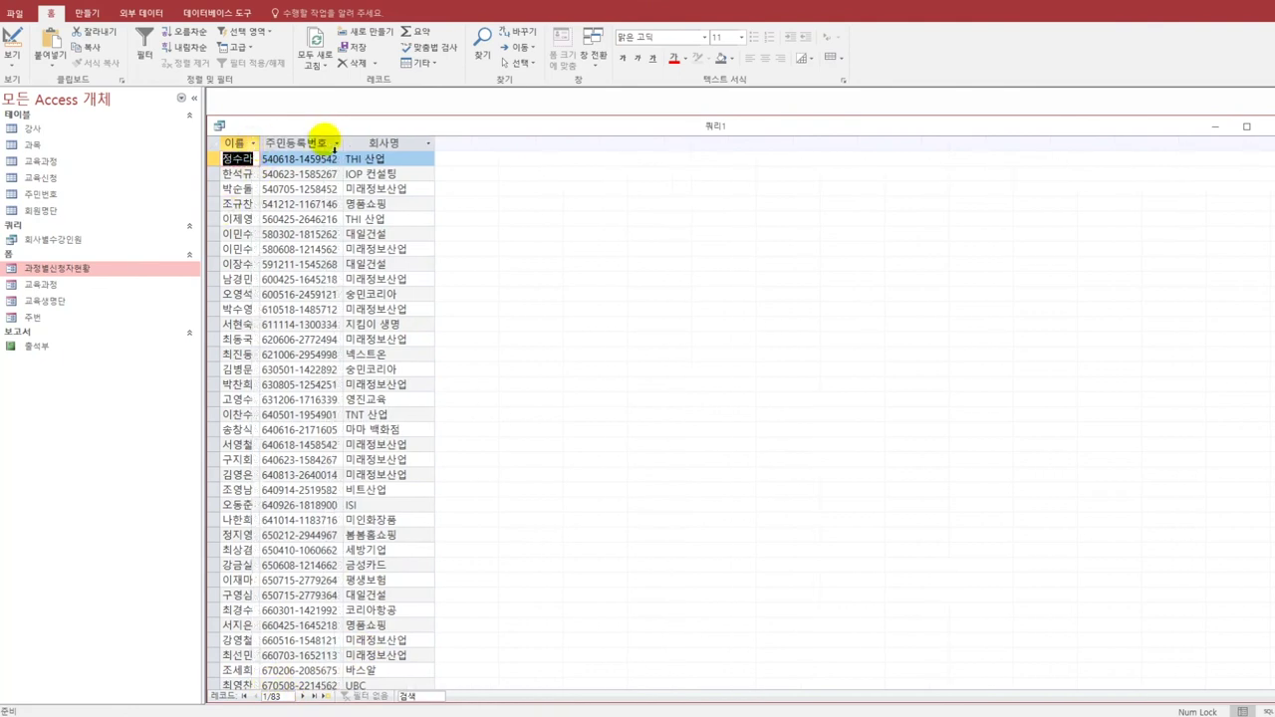
pyautogui.click(15, 38)
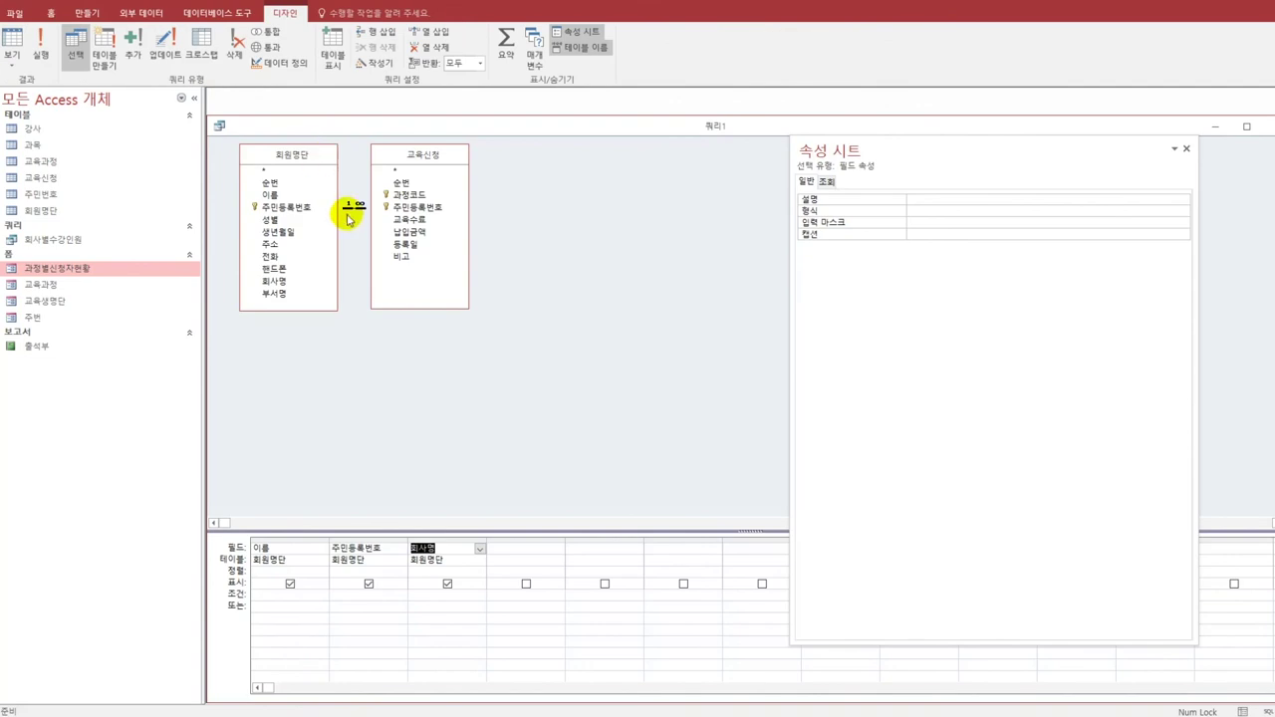
# - Space the two tables apart, set their join to include all 회원명단 records and only matching 교육신청 records, and check the resulting datasheet
pyautogui.moveTo(455, 159); pyautogui.dragTo(511, 168)
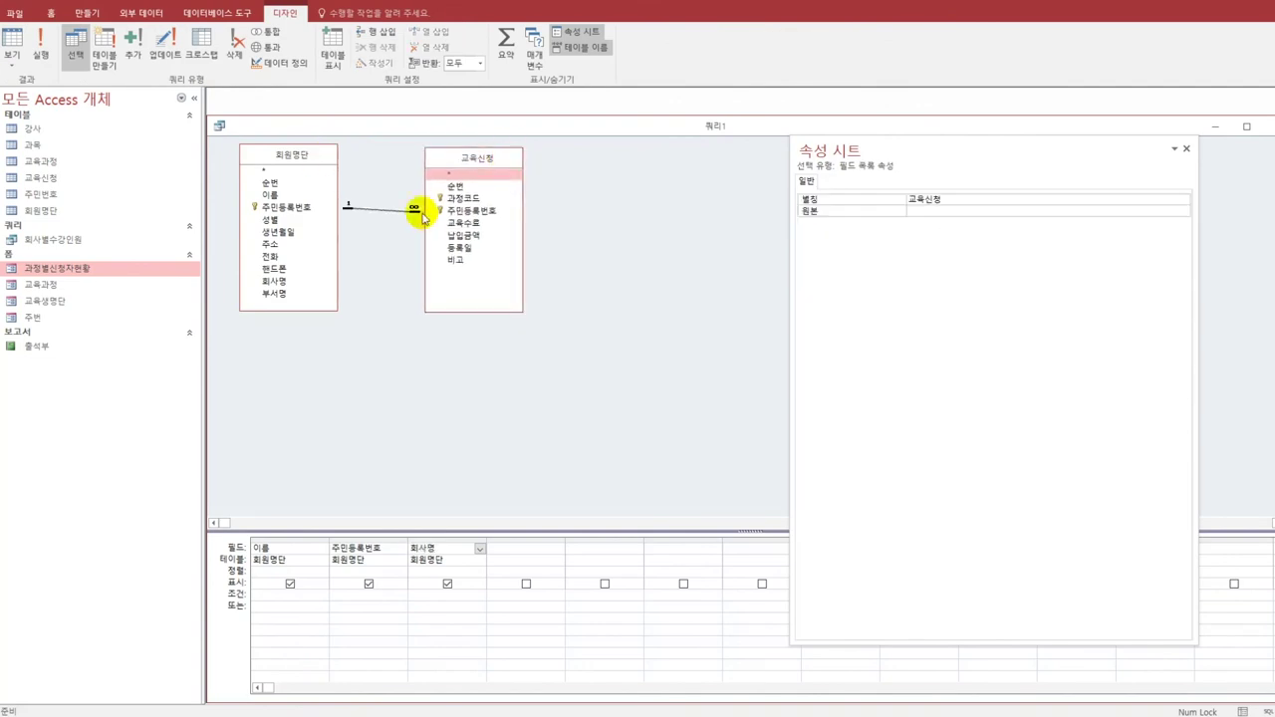
pyautogui.doubleClick(375, 211)
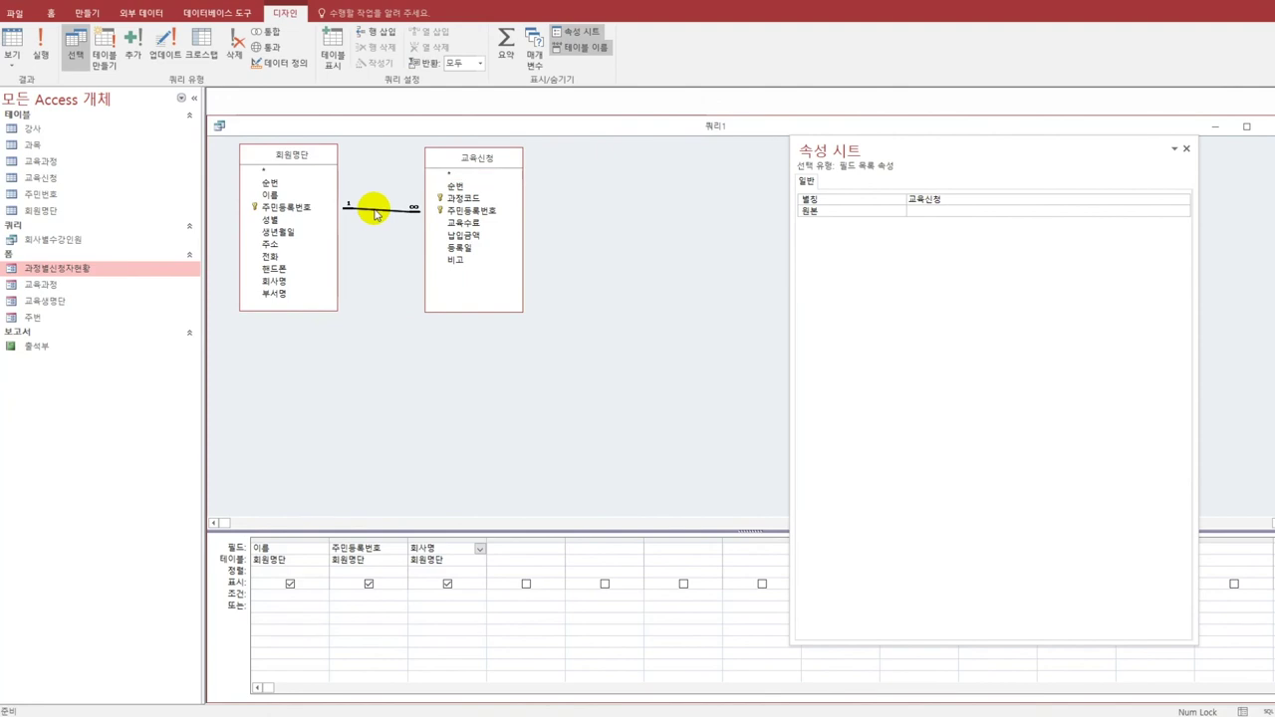
pyautogui.moveTo(583, 183); pyautogui.dragTo(534, 229)
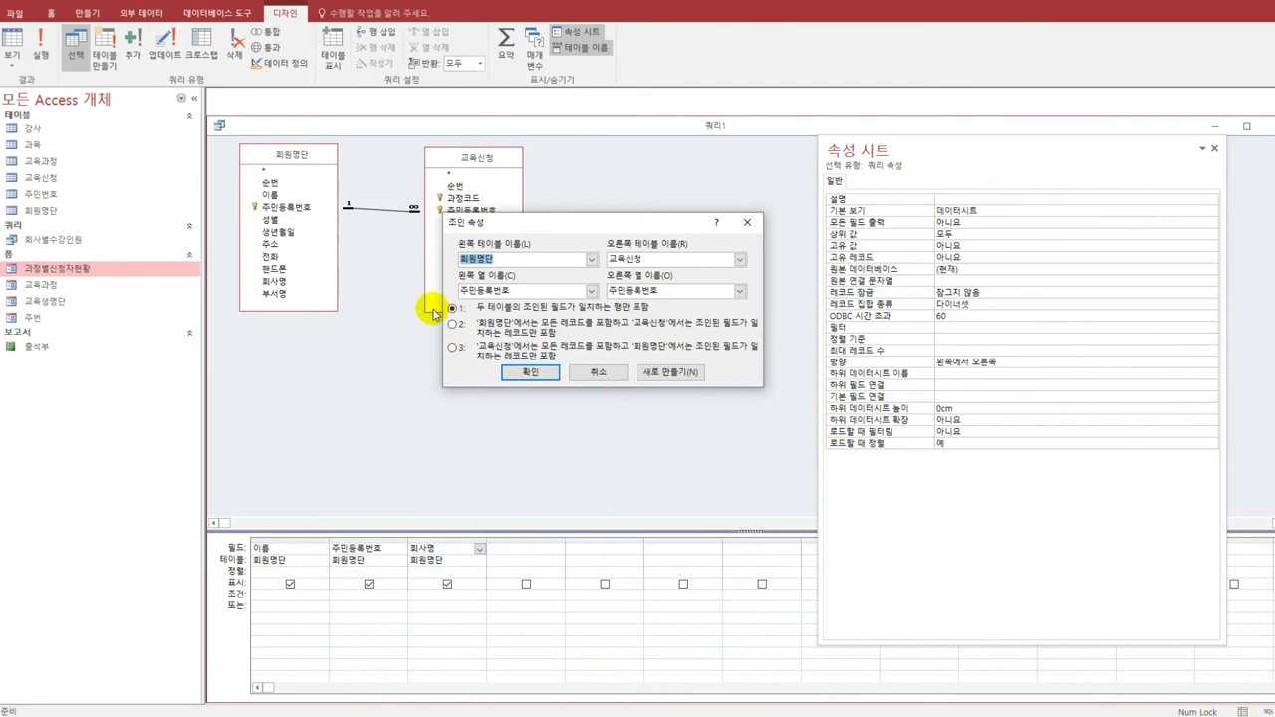
pyautogui.click(453, 325)
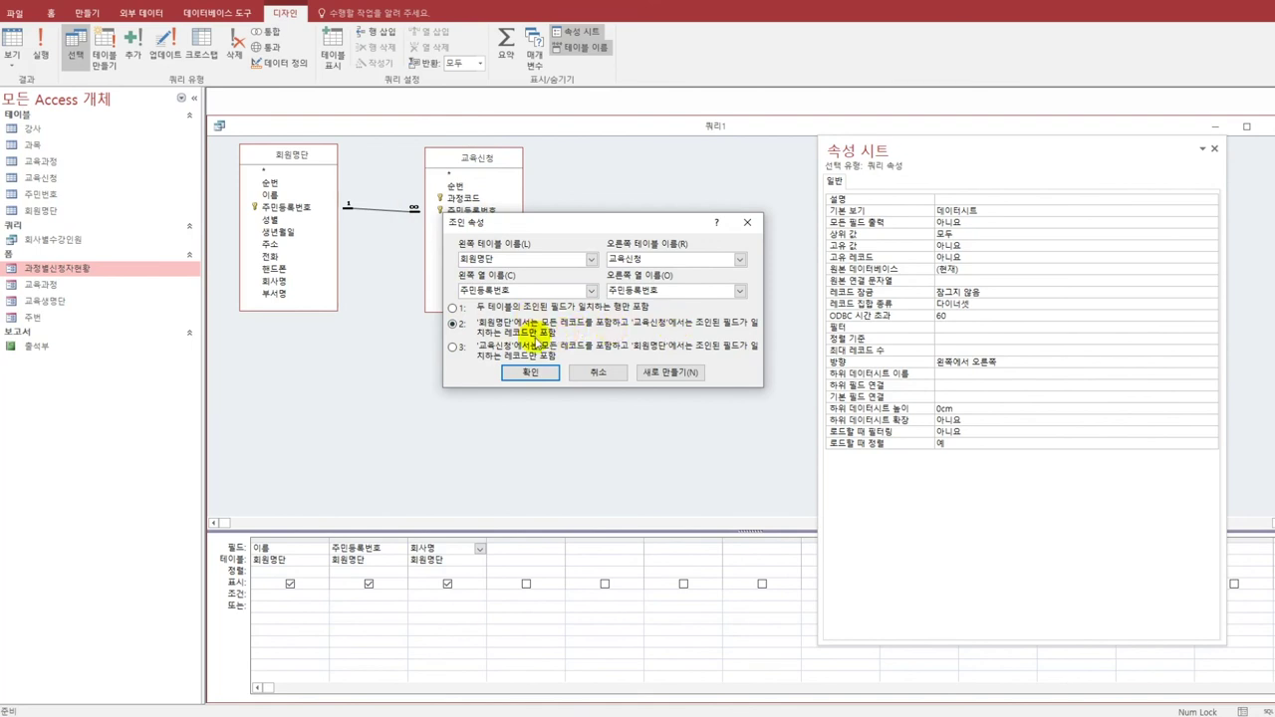
pyautogui.click(529, 374)
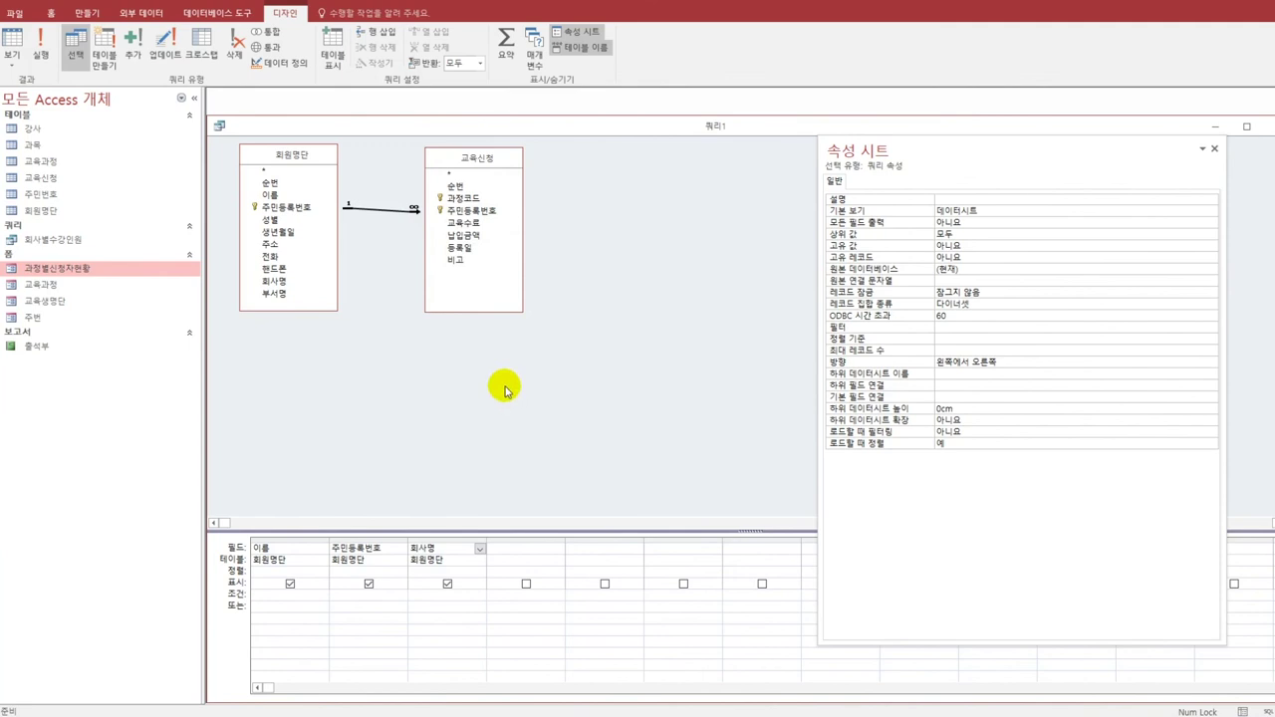
pyautogui.click(12, 45)
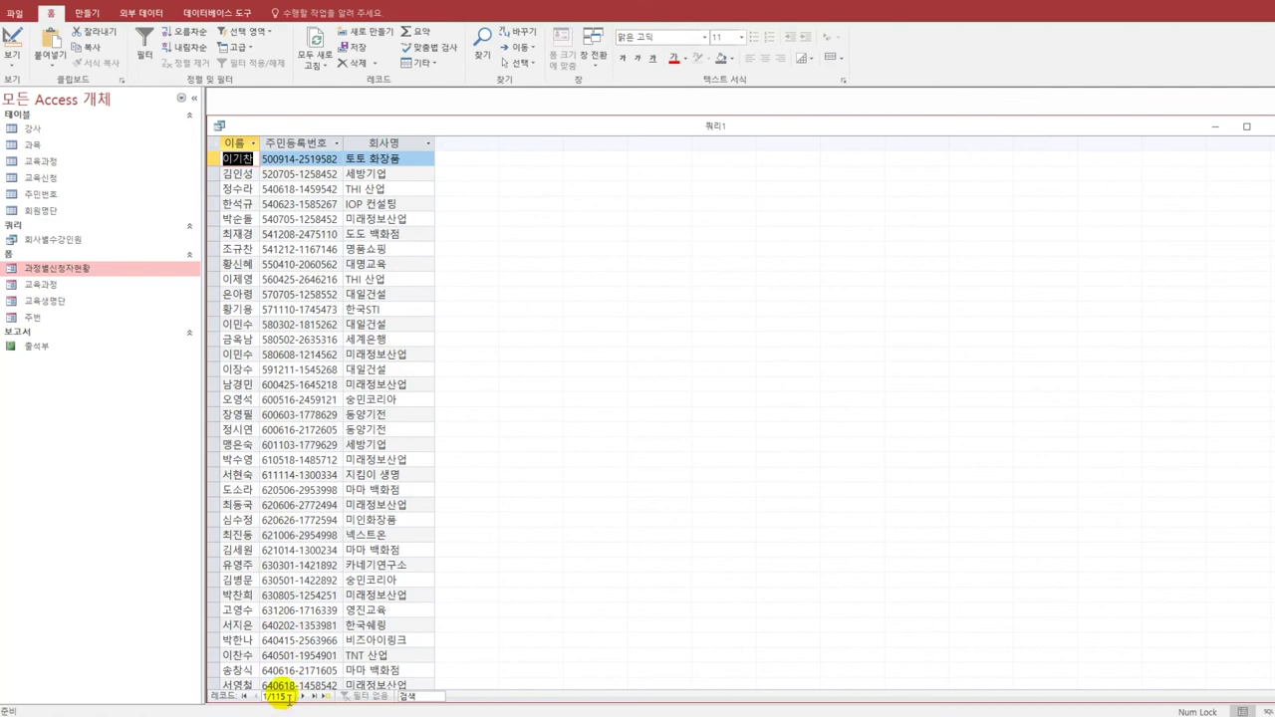
pyautogui.click(13, 40)
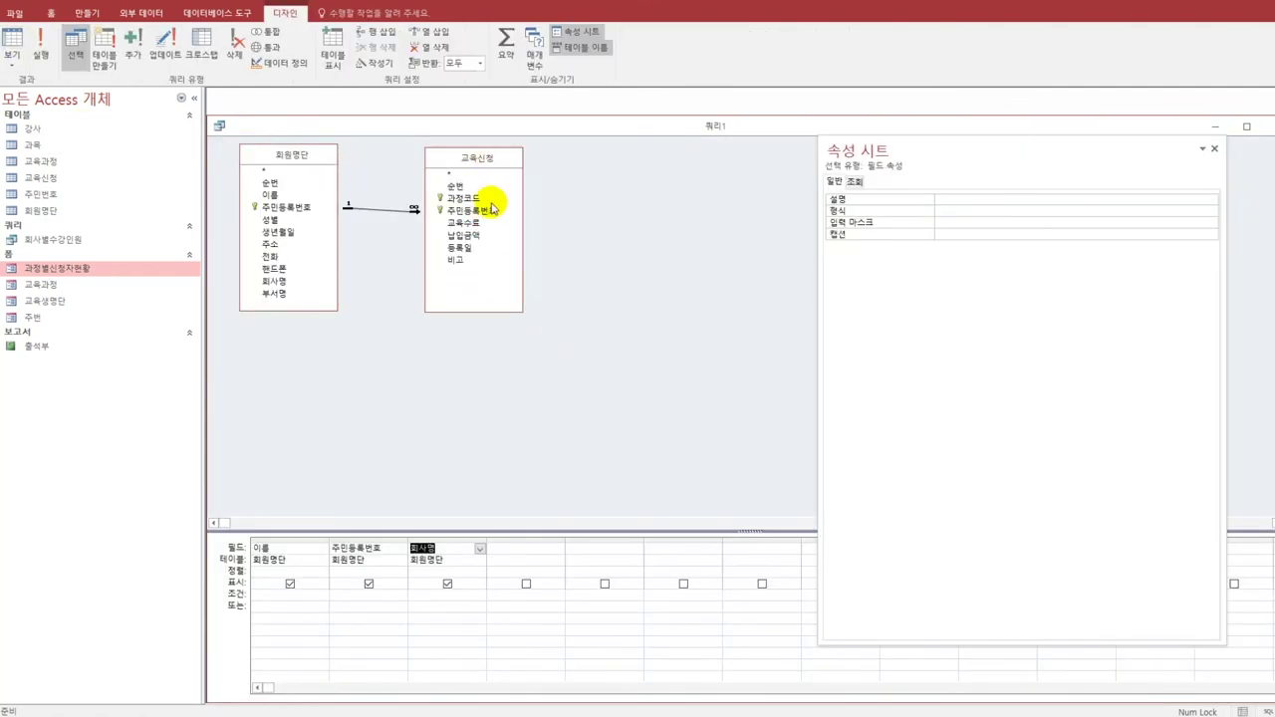
# - Add 주민등록번호 from 교육신청 to the query and inspect that column's empty cells in the datasheet
pyautogui.doubleClick(495, 214)
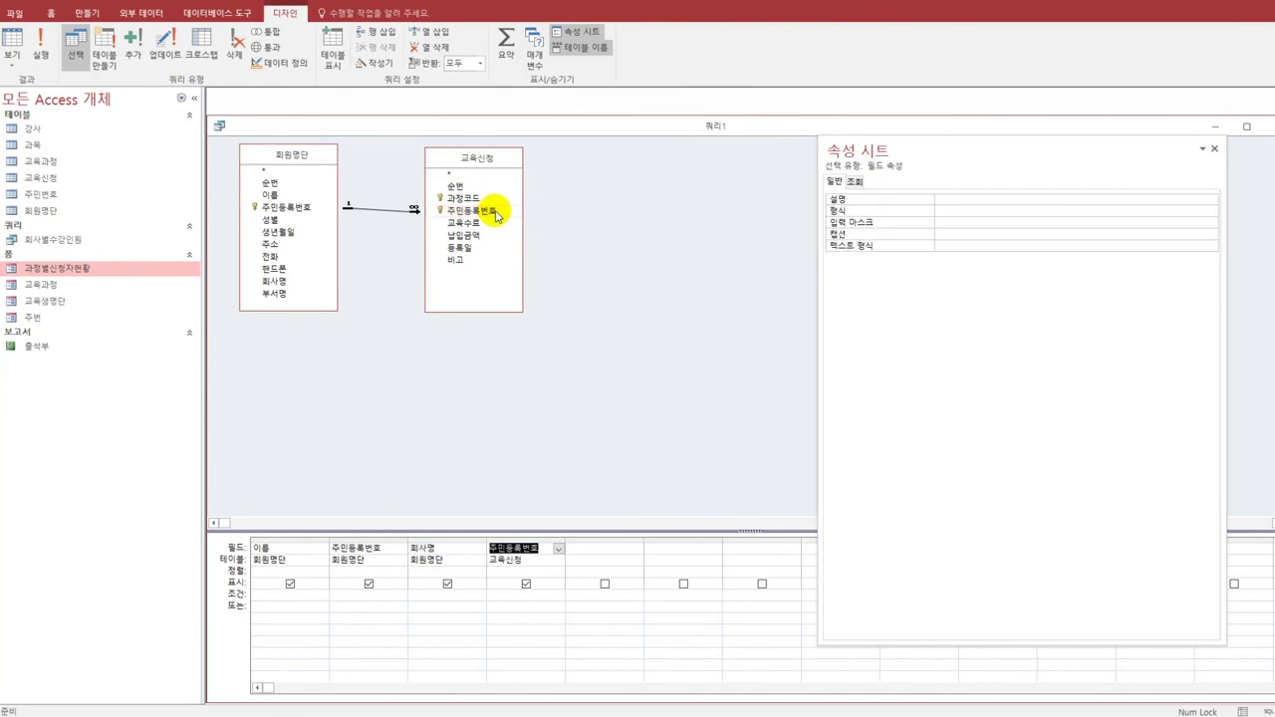
pyautogui.click(14, 42)
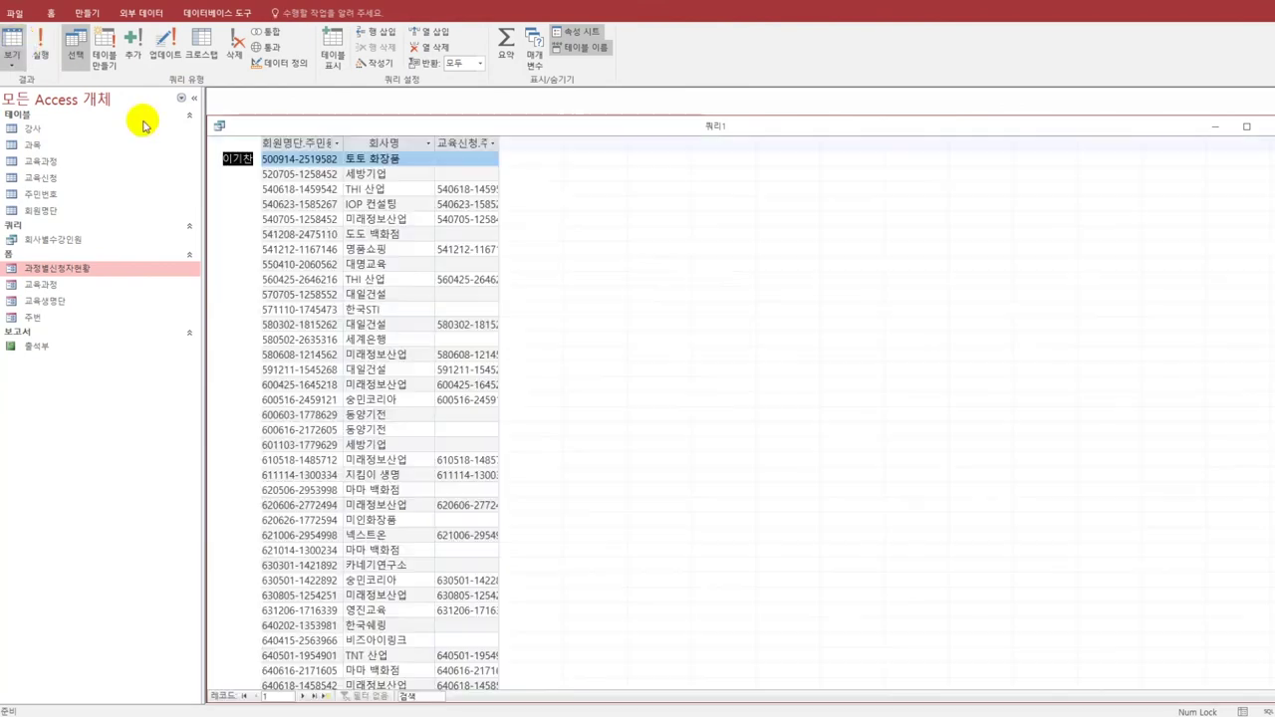
pyautogui.click(455, 159)
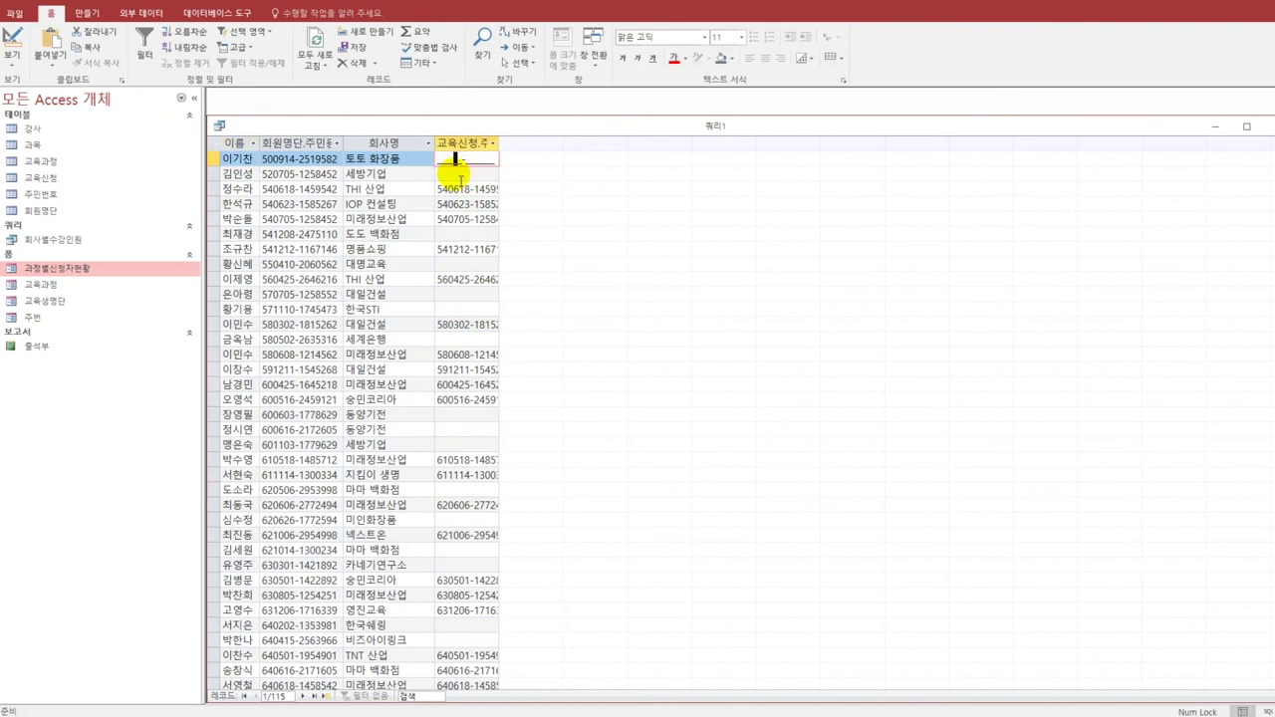
pyautogui.click(455, 175)
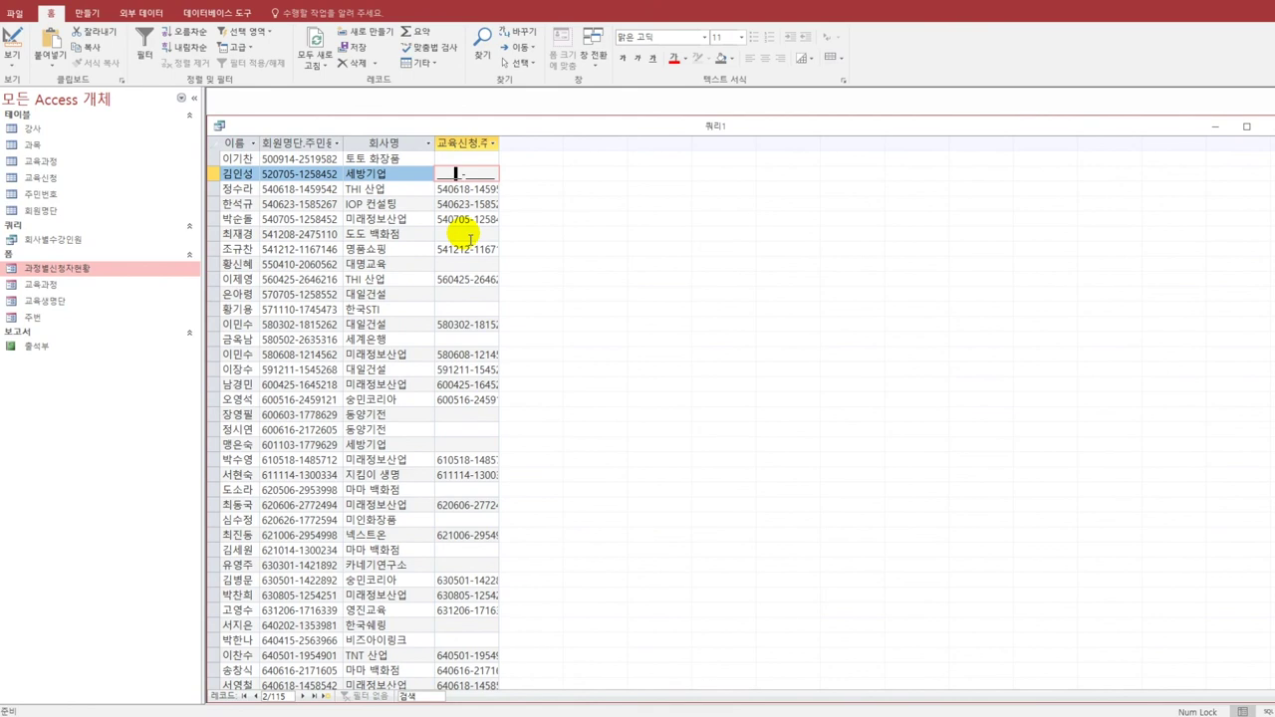
pyautogui.click(448, 159)
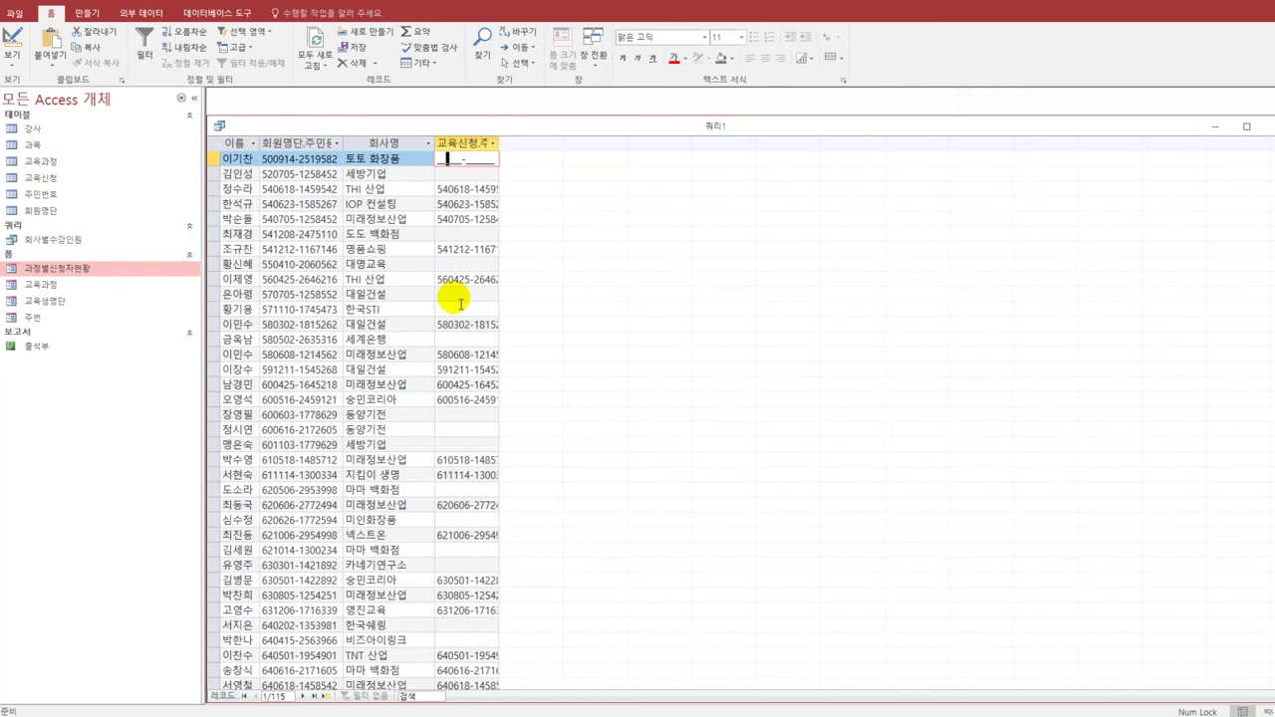
pyautogui.click(12, 40)
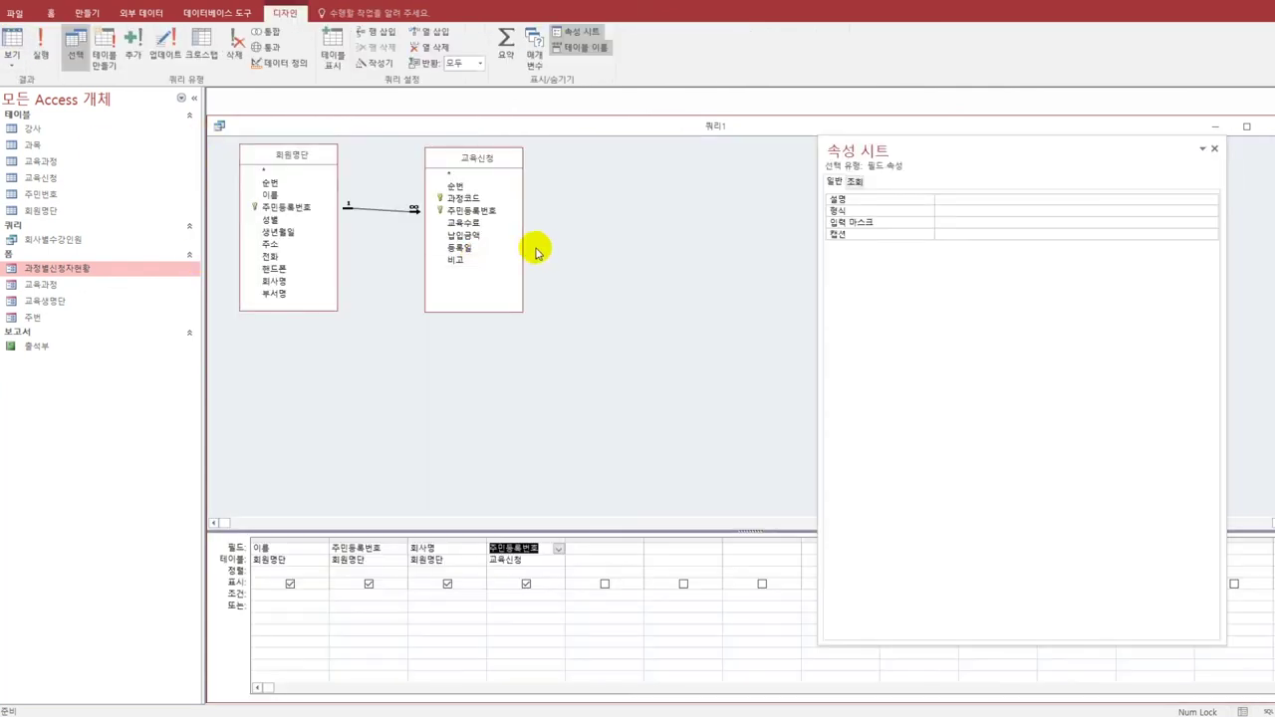
# - Hide the 교육신청 주민등록번호 field from the output, set its criterion to Is Null, and view the query's datasheet
pyautogui.click(526, 585)
pyautogui.click(528, 598)
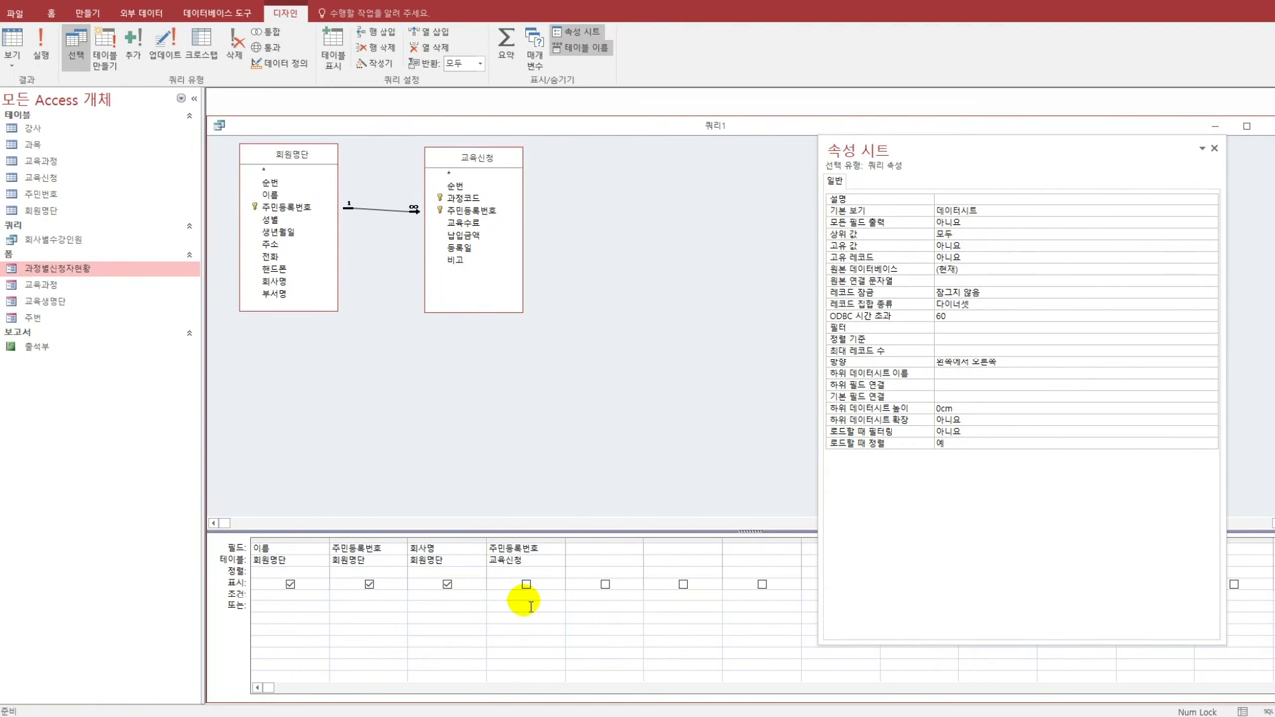
pyautogui.write('Is Null')
pyautogui.click(10, 40)
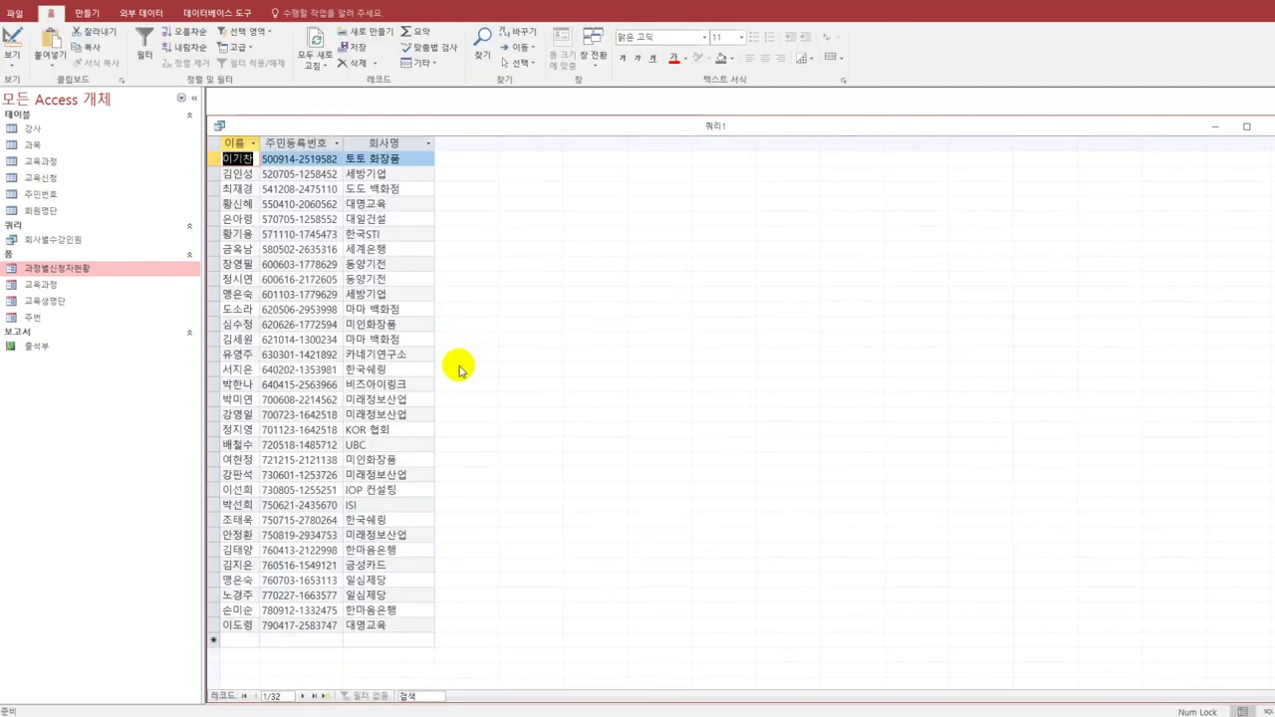